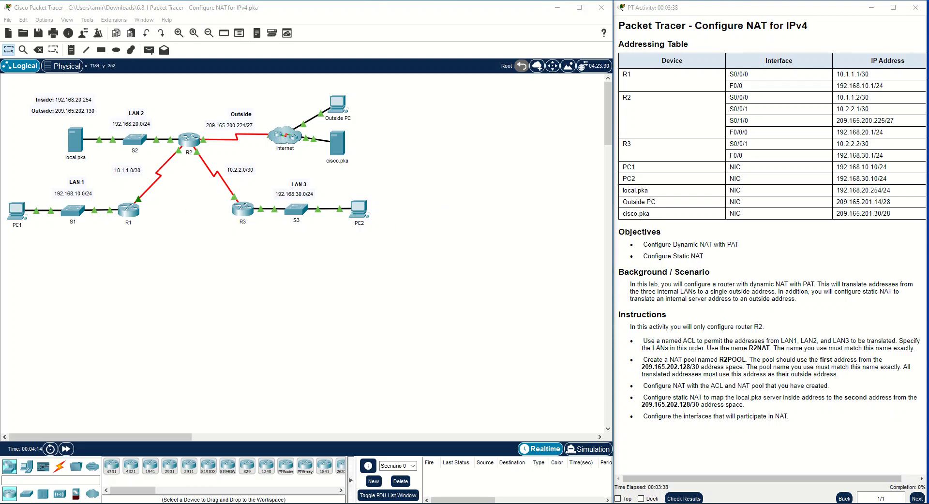
- Open the command line of router R2 and enter global configuration mode
{"action": "left_click", "coordinate": [188, 150]}
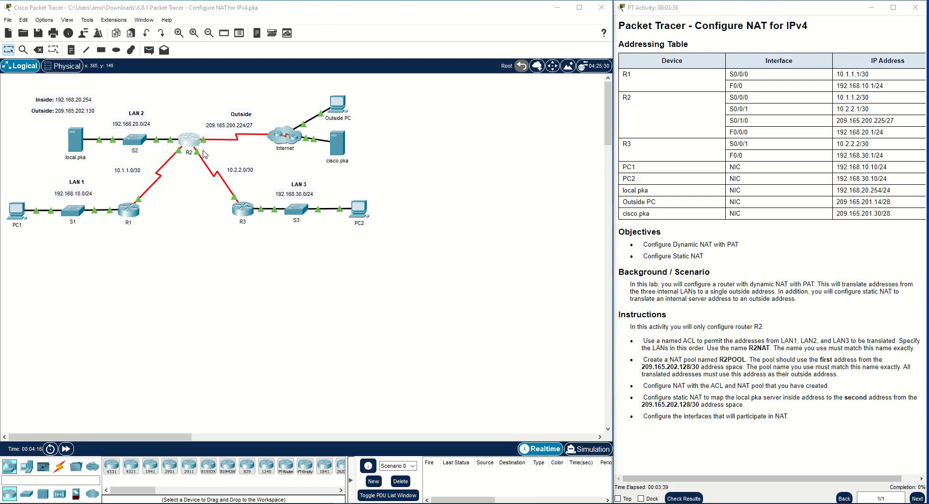
{"action": "left_click_drag", "start_coordinate": [458, 91], "coordinate": [234, 177]}
{"action": "left_click", "coordinate": [145, 192]}
{"action": "left_click", "coordinate": [197, 302]}
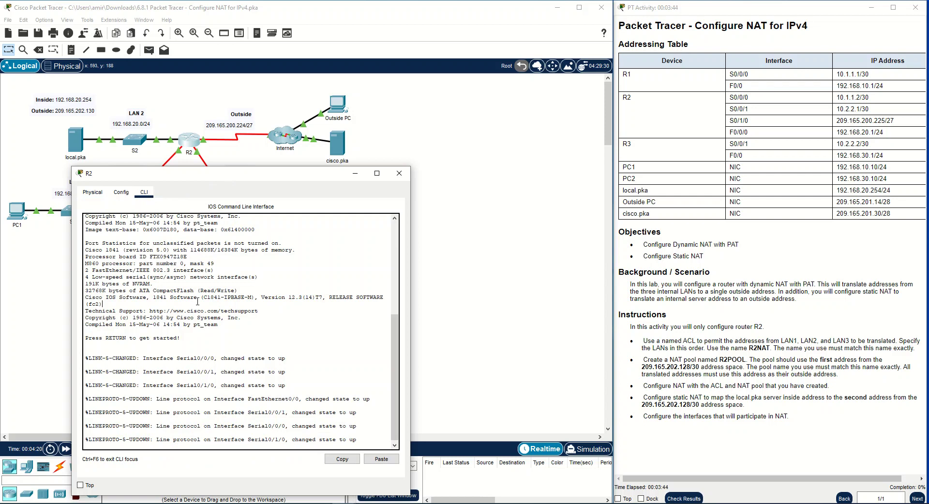
{"action": "key", "text": "Return"}
{"action": "type", "text": "en"}
{"action": "key", "text": "Return"}
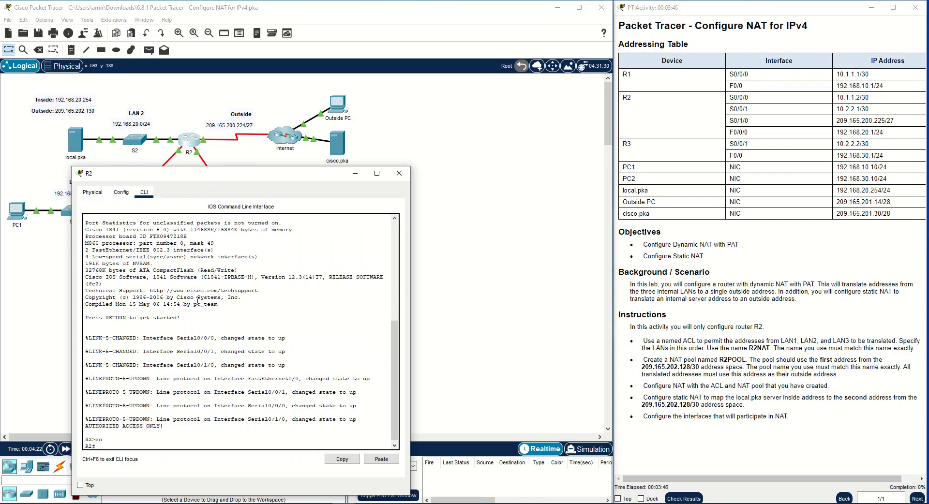
{"action": "type", "text": "conf t"}
{"action": "key", "text": "Return"}
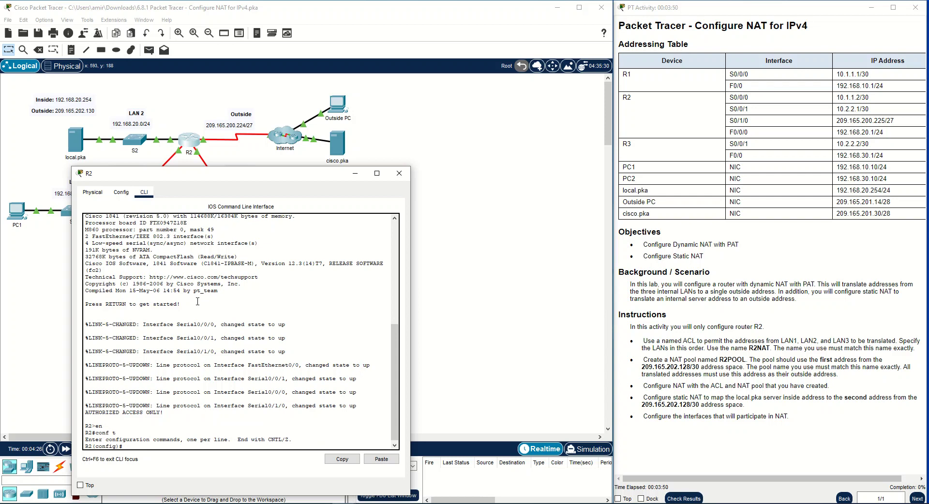
- Create a standard named access list called R2NAT on R2
{"action": "type", "text": "ip"}
{"action": "type", "text": " na"}
{"action": "key", "text": "BackSpace"}
{"action": "key", "text": "BackSpace"}
{"action": "key", "text": "BackSpace"}
{"action": "type", "text": "acc"}
{"action": "key", "text": "Tab"}
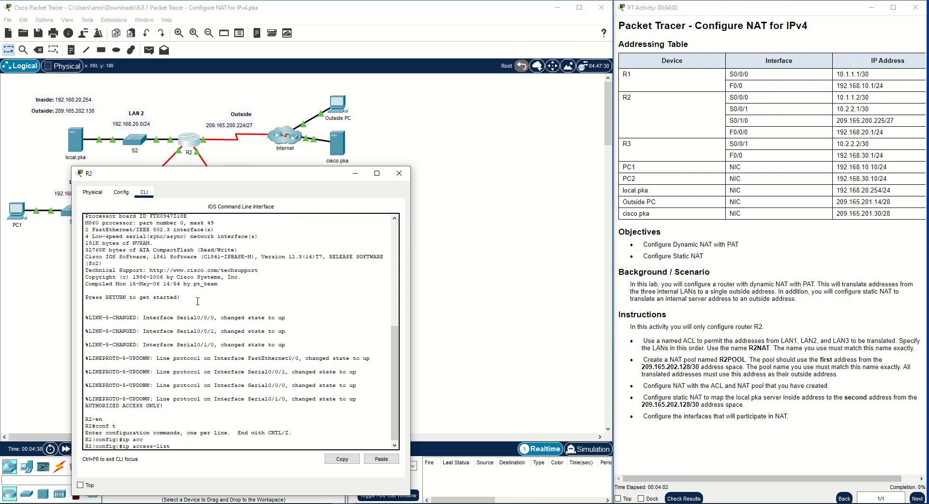
{"action": "type", "text": "st"}
{"action": "key", "text": "Tab"}
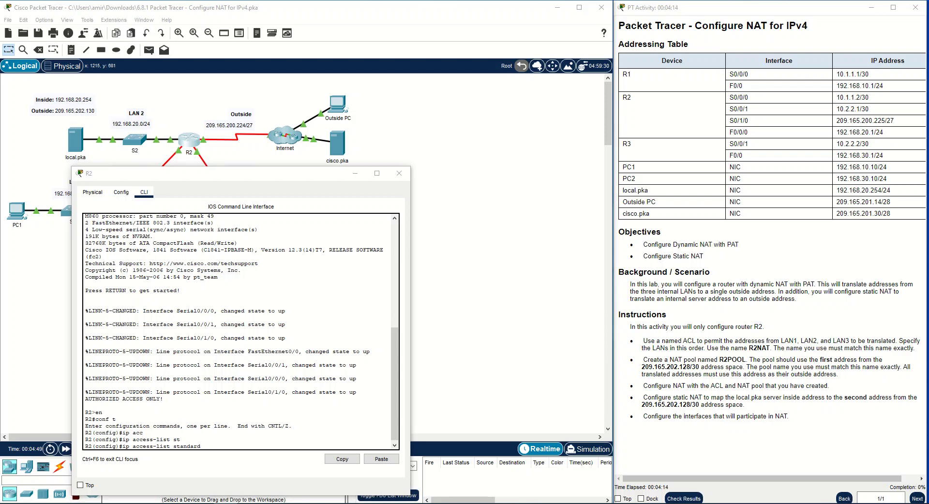
{"action": "right_click", "coordinate": [206, 450]}
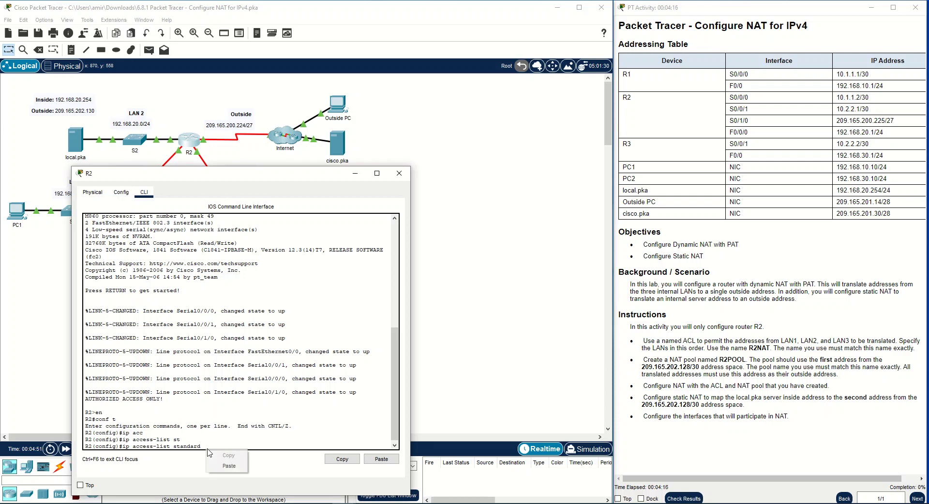
{"action": "left_click", "coordinate": [224, 466]}
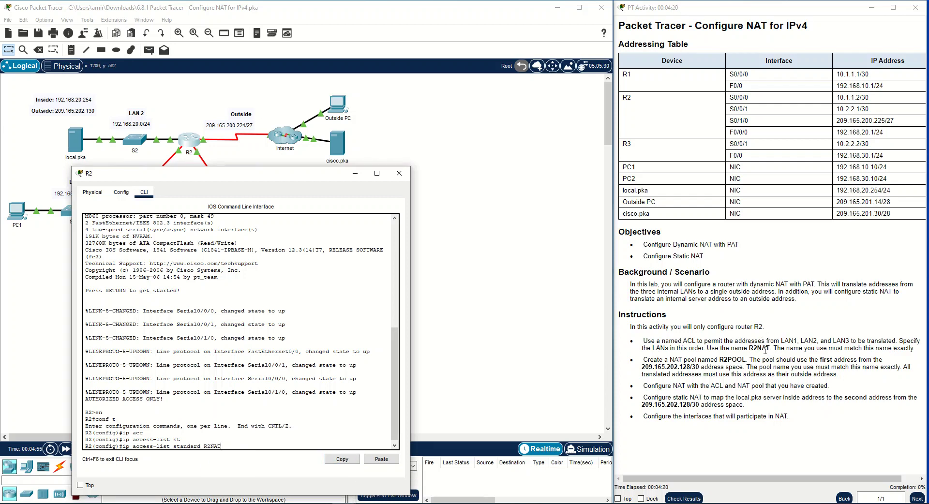
{"action": "key", "text": "Return"}
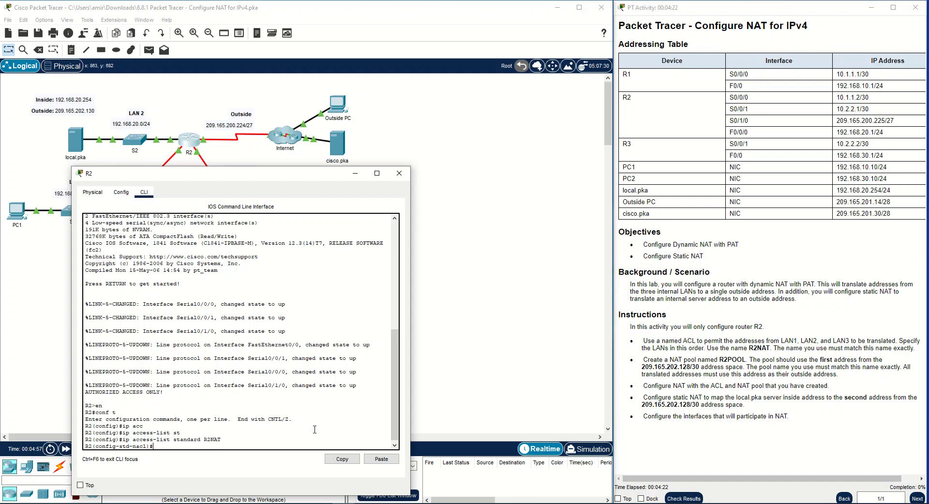
- Add an R2NAT entry permitting LAN 1, network 192.168.10.0 with wildcard 0.0.0.255
{"action": "type", "text": "permi"}
{"action": "key", "text": "Tab"}
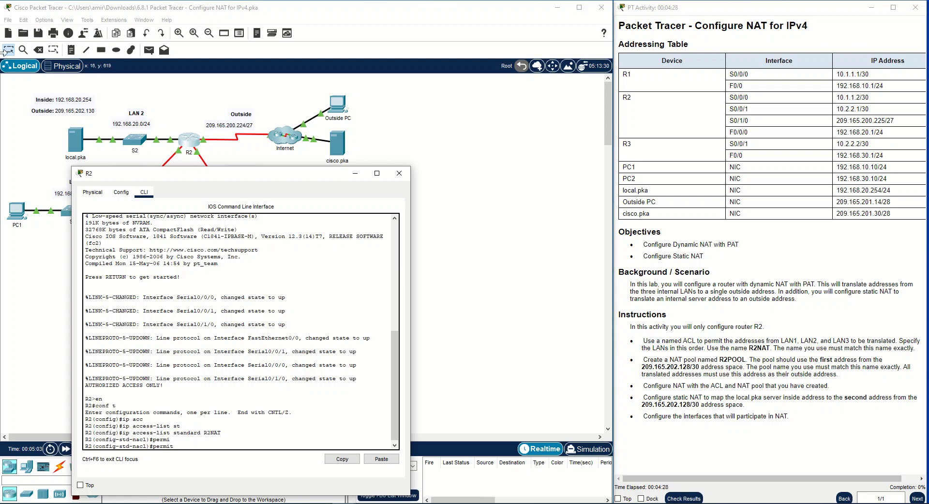
{"action": "left_click_drag", "start_coordinate": [265, 180], "coordinate": [317, 166]}
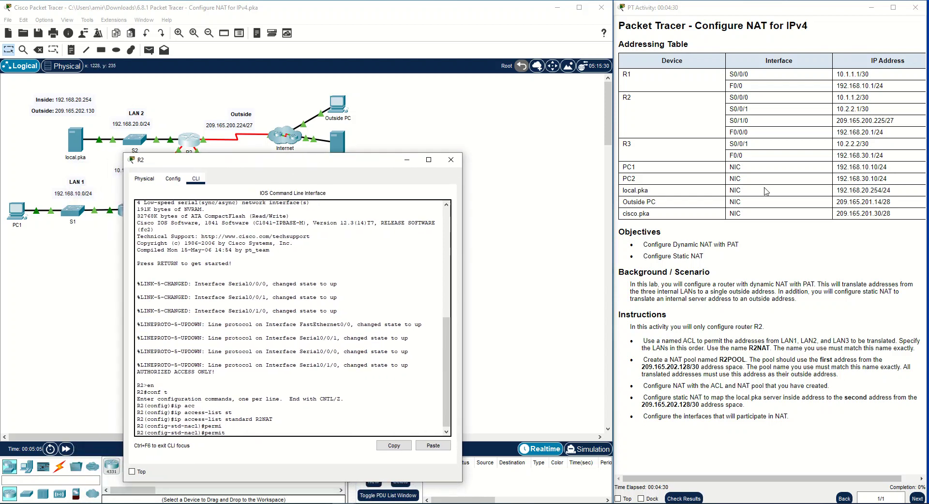
{"action": "left_click_drag", "start_coordinate": [870, 167], "coordinate": [837, 167]}
{"action": "right_click", "coordinate": [841, 166]}
{"action": "left_click", "coordinate": [866, 199]}
{"action": "right_click", "coordinate": [244, 433]}
{"action": "left_click", "coordinate": [265, 450]}
{"action": "left_click_drag", "start_coordinate": [253, 168], "coordinate": [268, 156]}
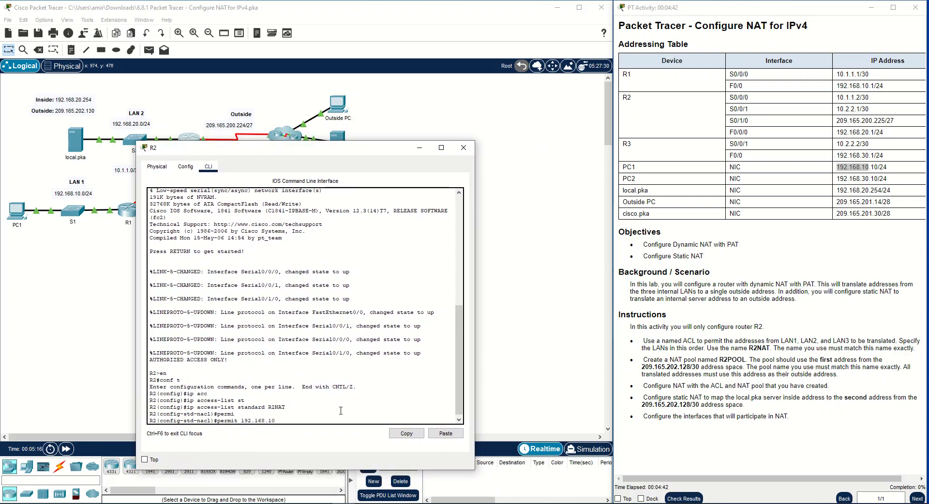
{"action": "type", "text": ".0 ?"}
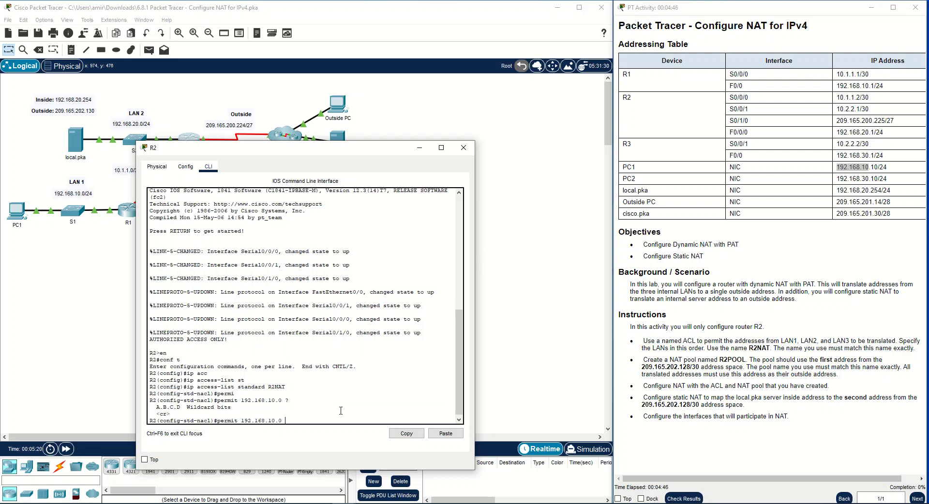
{"action": "type", "text": "0.0.0.255"}
{"action": "key", "text": "Return"}
- Add an R2NAT entry permitting LAN 2, network 192.168.20.0 with wildcard 0.0.0.255
{"action": "key", "text": "Up"}
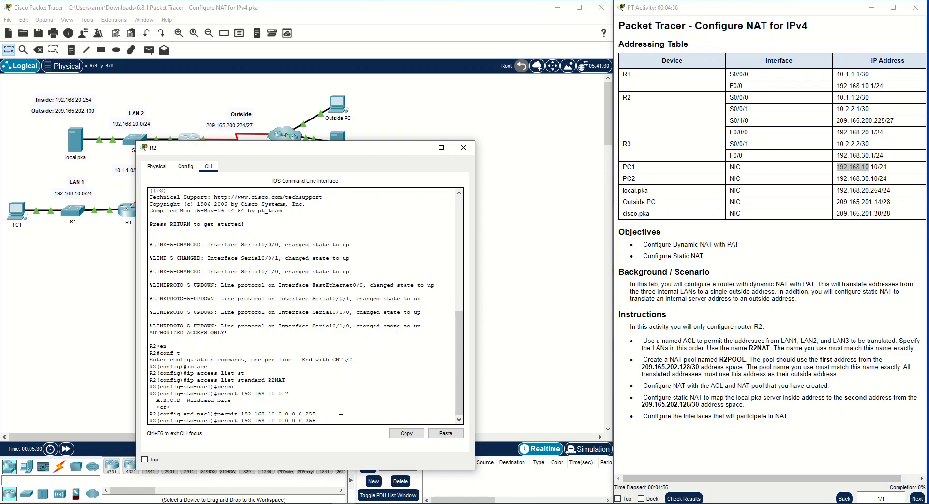
{"action": "key", "text": "Left"}
{"action": "key", "text": "Left"}
{"action": "key", "text": "Left"}
{"action": "key", "text": "Left"}
{"action": "key", "text": "Left"}
{"action": "key", "text": "Left"}
{"action": "key", "text": "Left"}
{"action": "key", "text": "Left"}
{"action": "key", "text": "Left"}
{"action": "key", "text": "Left"}
{"action": "key", "text": "Left"}
{"action": "key", "text": "BackSpace"}
{"action": "type", "text": "2"}
{"action": "key", "text": "Return"}
- Permit LAN 3, network 192.168.30.0 with wildcard 0.0.0.255, and leave access list configuration
{"action": "key", "text": "Up"}
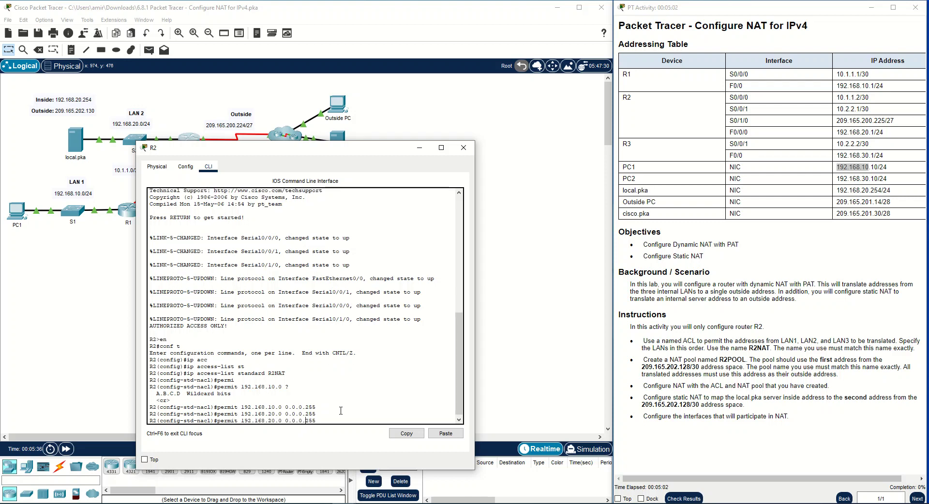
{"action": "key", "text": "Left"}
{"action": "key", "text": "Left"}
{"action": "key", "text": "Left"}
{"action": "key", "text": "Left"}
{"action": "key", "text": "Left"}
{"action": "key", "text": "Left"}
{"action": "key", "text": "Left"}
{"action": "key", "text": "Left"}
{"action": "key", "text": "BackSpace"}
{"action": "type", "text": "3"}
{"action": "key", "text": "Return"}
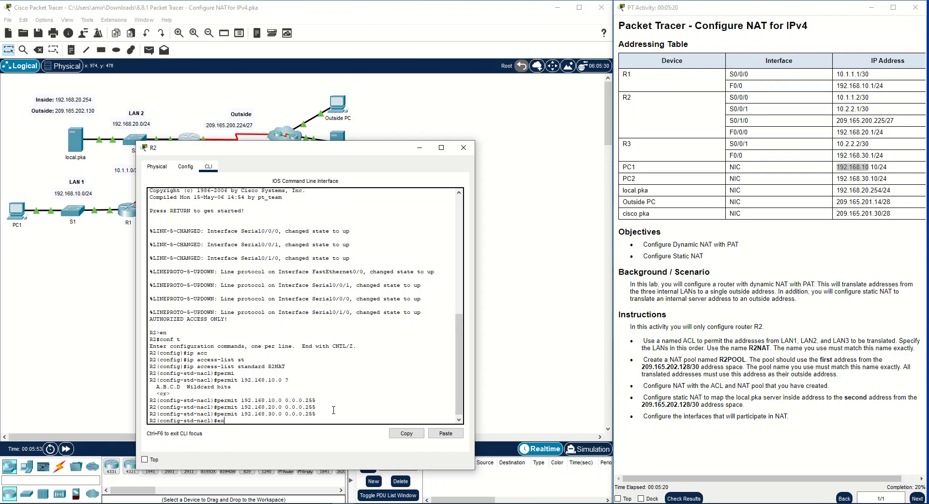
{"action": "type", "text": "t"}
{"action": "key", "text": "Return"}
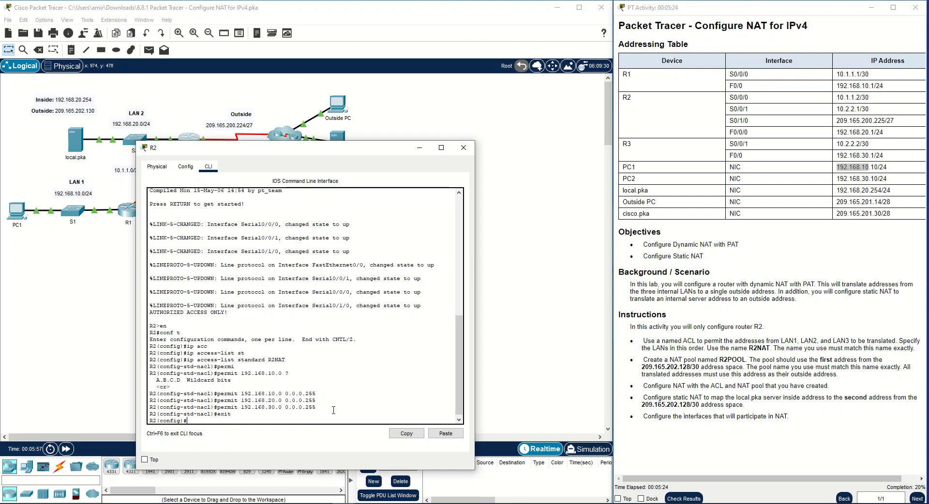
- Create the NAT pool R2POOL with start and end address 209.165.202.129 and netmask 255.255.255.252
{"action": "type", "text": "ip nat"}
{"action": "left_click_drag", "start_coordinate": [720, 359], "coordinate": [746, 360]}
{"action": "right_click", "coordinate": [743, 361]}
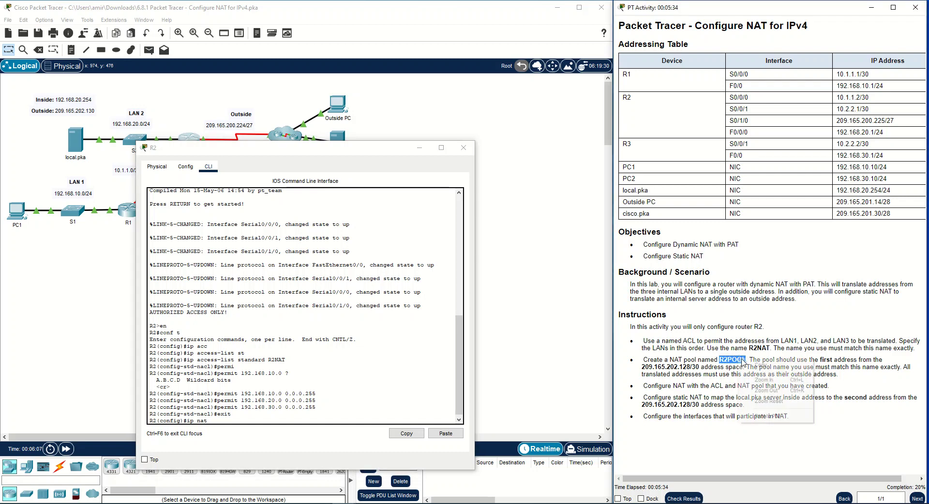
{"action": "left_click", "coordinate": [758, 366]}
{"action": "left_click", "coordinate": [216, 421]}
{"action": "key", "text": "ctrl+v"}
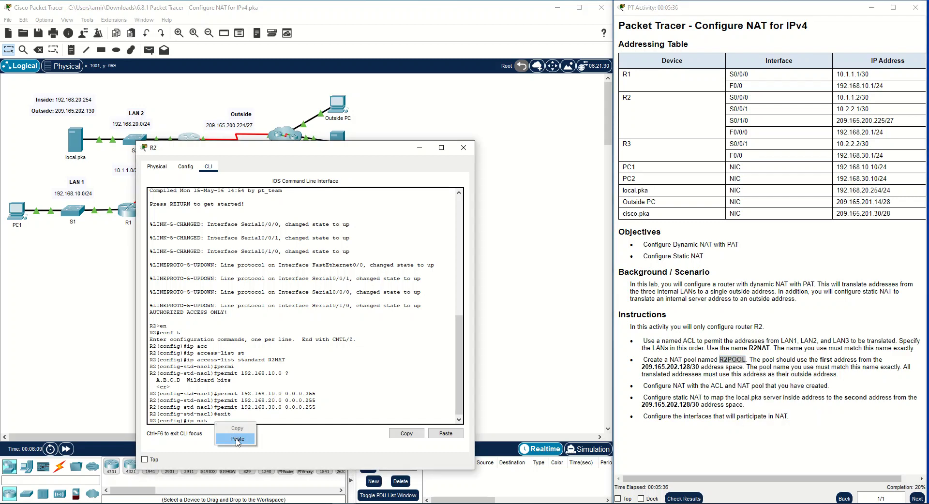
{"action": "key", "text": "Left"}
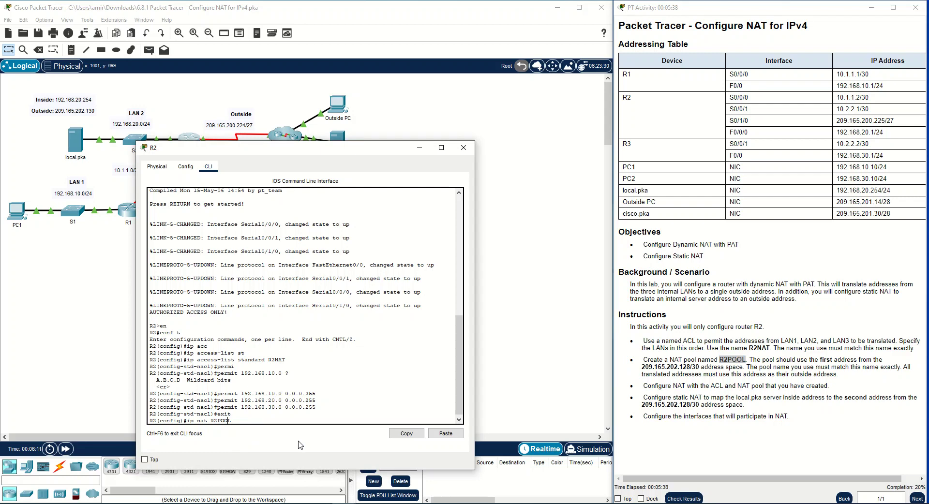
{"action": "type", "text": "pool"}
{"action": "left_click_drag", "start_coordinate": [642, 368], "coordinate": [691, 367]}
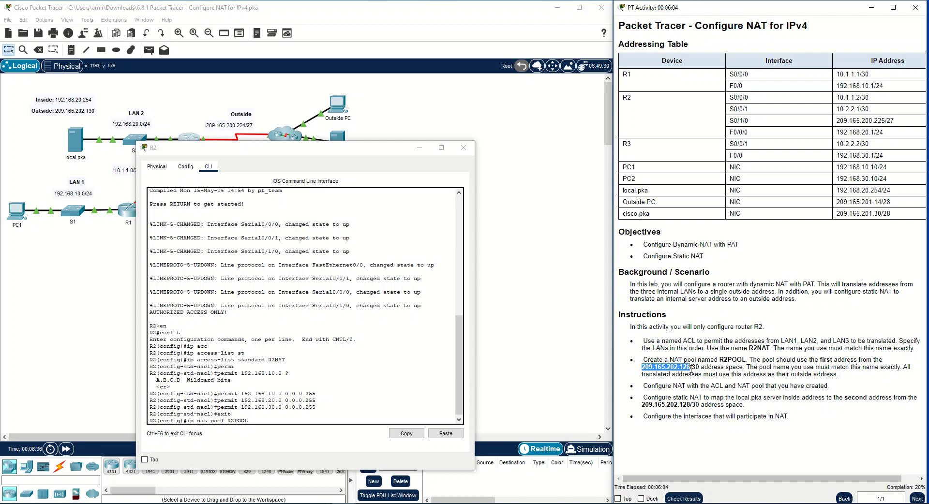
{"action": "right_click", "coordinate": [688, 368]}
{"action": "left_click", "coordinate": [694, 376]}
{"action": "right_click", "coordinate": [329, 420]}
{"action": "left_click", "coordinate": [361, 437]}
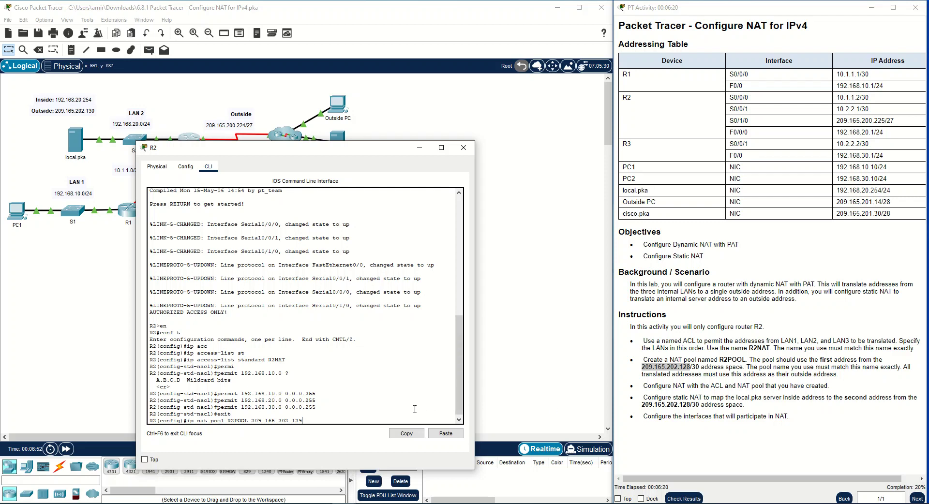
{"action": "type", "text": "?"}
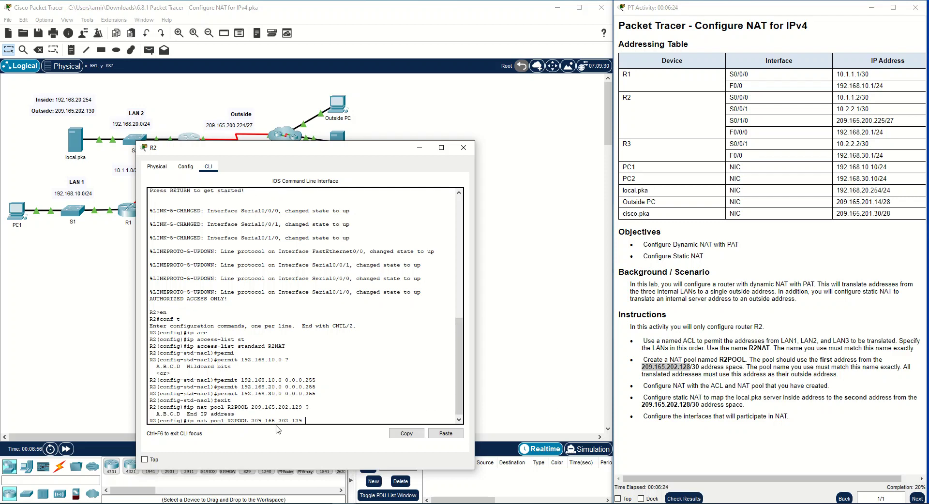
{"action": "type", "text": "209.165.202.128"}
{"action": "key", "text": "Tab"}
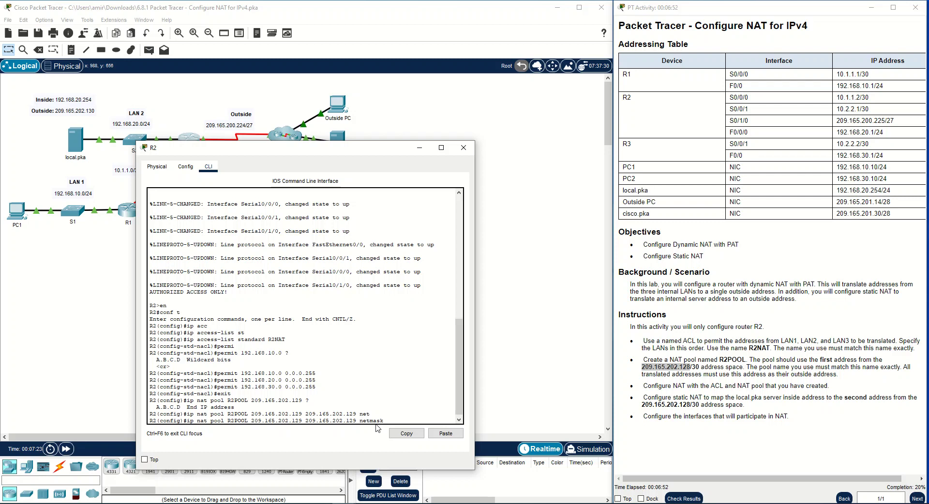
{"action": "type", "text": "255.255.255.252"}
{"action": "key", "text": "Return"}
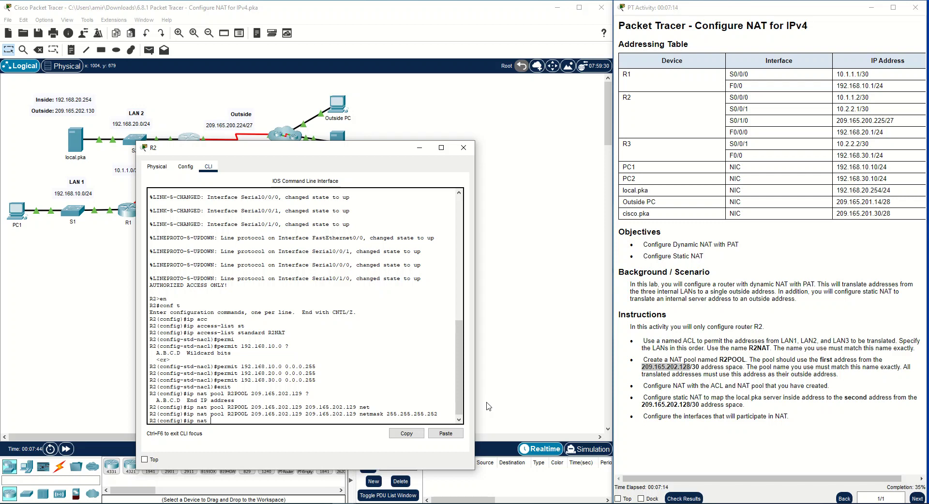
- Configure inside source NAT that binds access list R2NAT to pool R2POOL with overload
{"action": "type", "text": "side"}
{"action": "type", "text": "source list ?"}
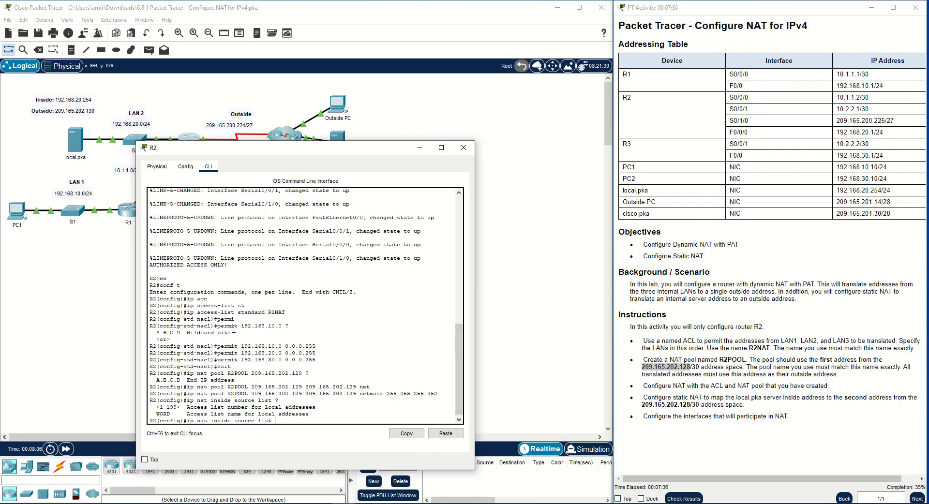
{"action": "right_click", "coordinate": [290, 312]}
{"action": "left_click", "coordinate": [294, 318]}
{"action": "right_click", "coordinate": [279, 421]}
{"action": "left_click", "coordinate": [291, 436]}
{"action": "type", "text": "pool"}
{"action": "left_click_drag", "start_coordinate": [229, 388], "coordinate": [247, 388]}
{"action": "right_click", "coordinate": [243, 389]}
{"action": "left_click", "coordinate": [261, 394]}
{"action": "right_click", "coordinate": [333, 420]}
{"action": "left_click", "coordinate": [361, 434]}
{"action": "type", "text": "overlopad"}
{"action": "key", "text": "Left"}
{"action": "key", "text": "Left"}
{"action": "key", "text": "BackSpace"}
{"action": "key", "text": "Return"}
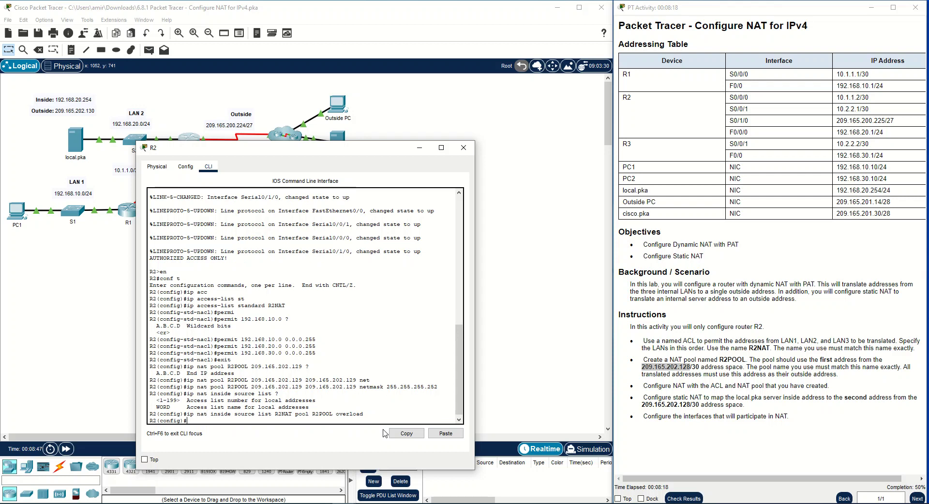
- Move the R2 window clear of the topology and examine the links connected to R2
{"action": "left_click_drag", "start_coordinate": [363, 415], "coordinate": [337, 416]}
{"action": "left_click", "coordinate": [345, 420]}
{"action": "left_click_drag", "start_coordinate": [302, 152], "coordinate": [474, 196]}
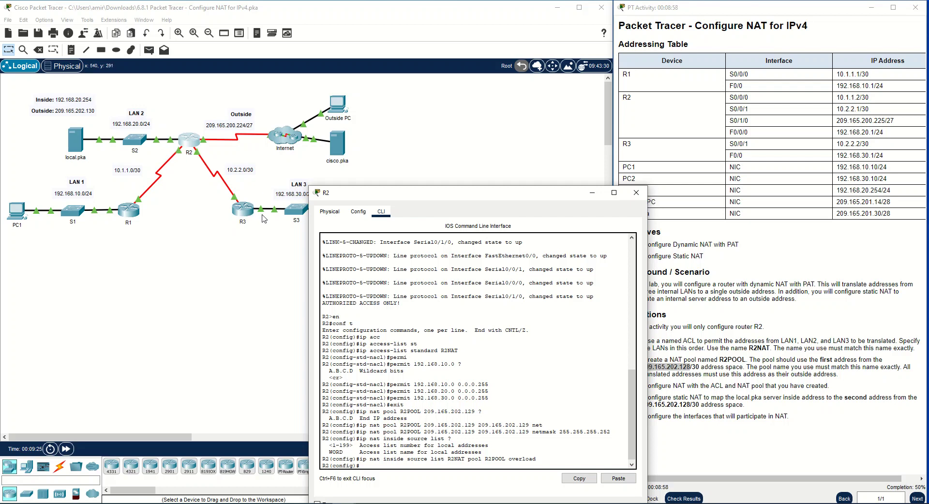
{"action": "left_click_drag", "start_coordinate": [421, 195], "coordinate": [517, 196]}
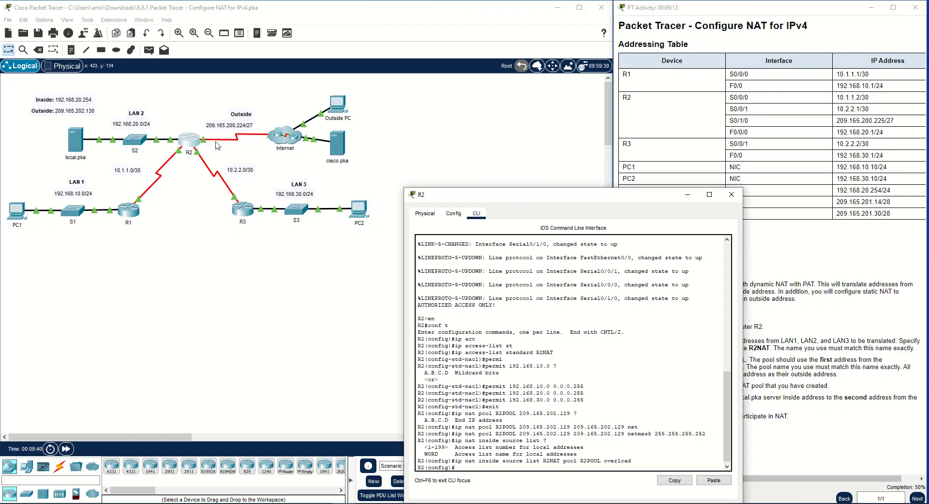
{"action": "left_click_drag", "start_coordinate": [527, 197], "coordinate": [497, 158]}
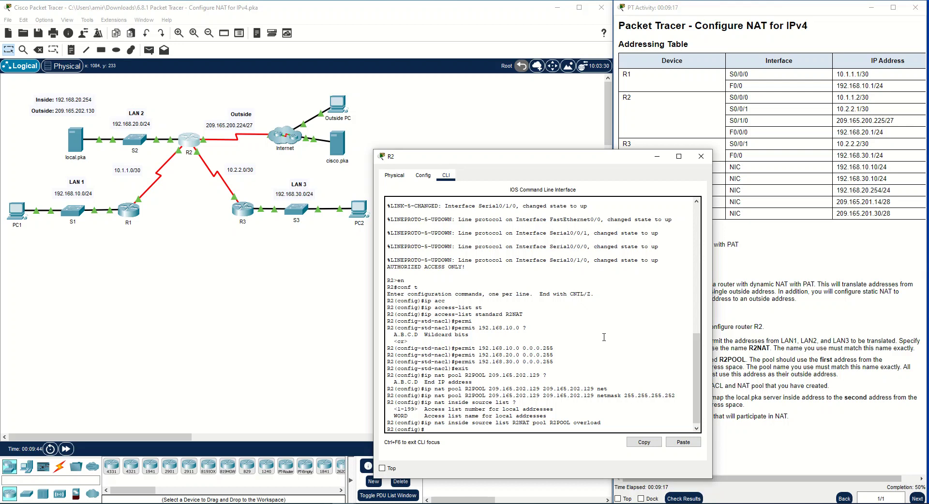
- Try to enter interface configuration for f0/0/0 on R2
{"action": "type", "text": "inetf"}
{"action": "key", "text": "Tab"}
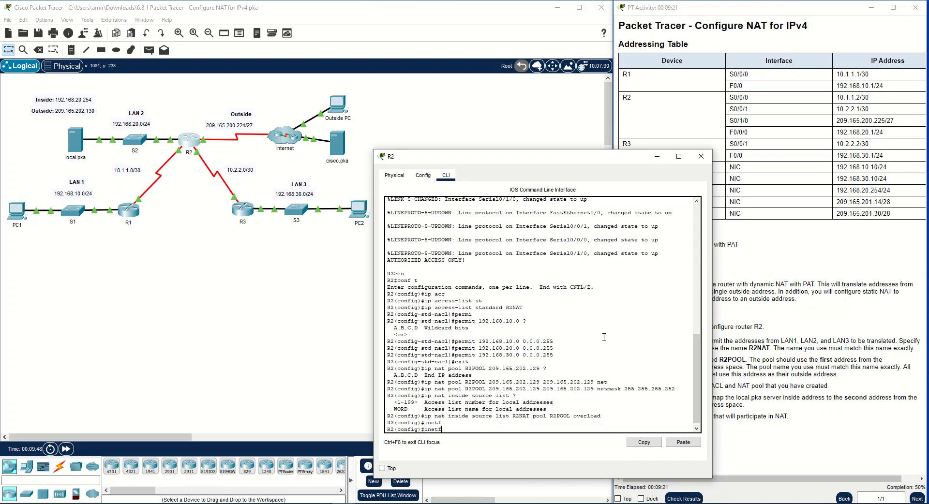
{"action": "key", "text": "Tab"}
{"action": "key", "text": "BackSpace"}
{"action": "key", "text": "BackSpace"}
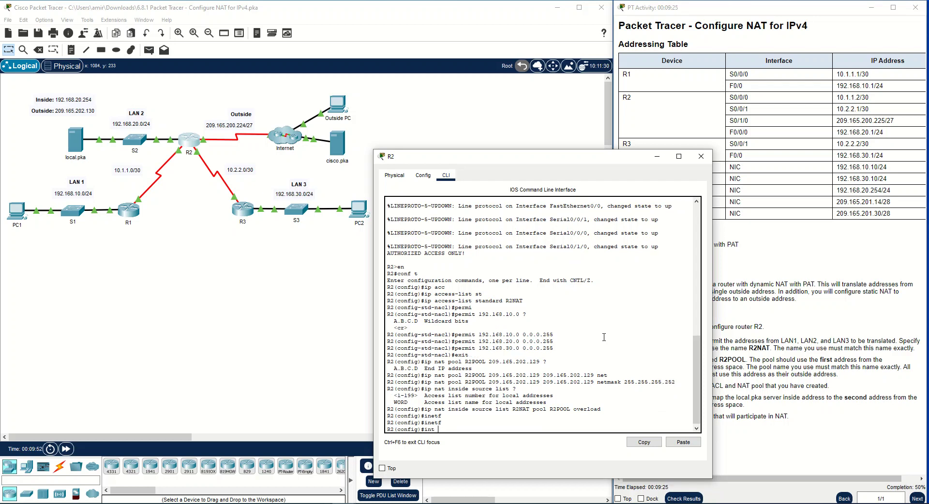
{"action": "key", "text": "Tab"}
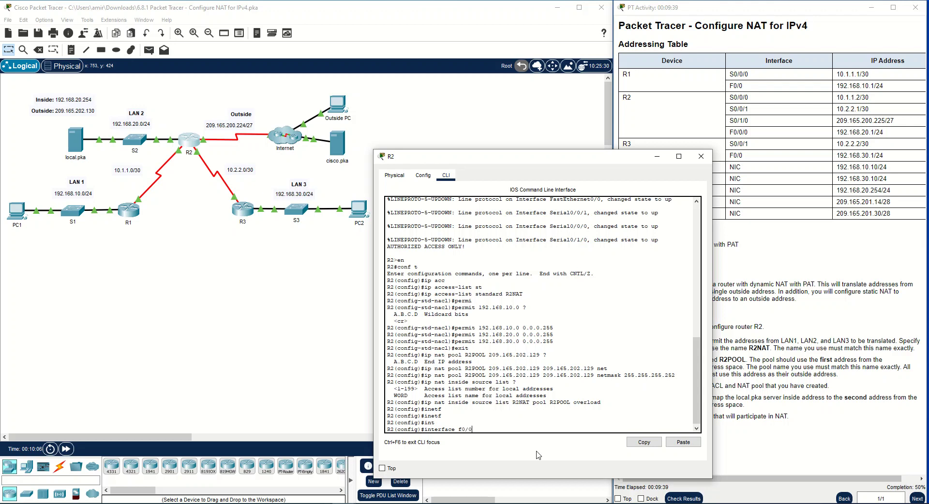
{"action": "left_click_drag", "start_coordinate": [560, 159], "coordinate": [484, 160]}
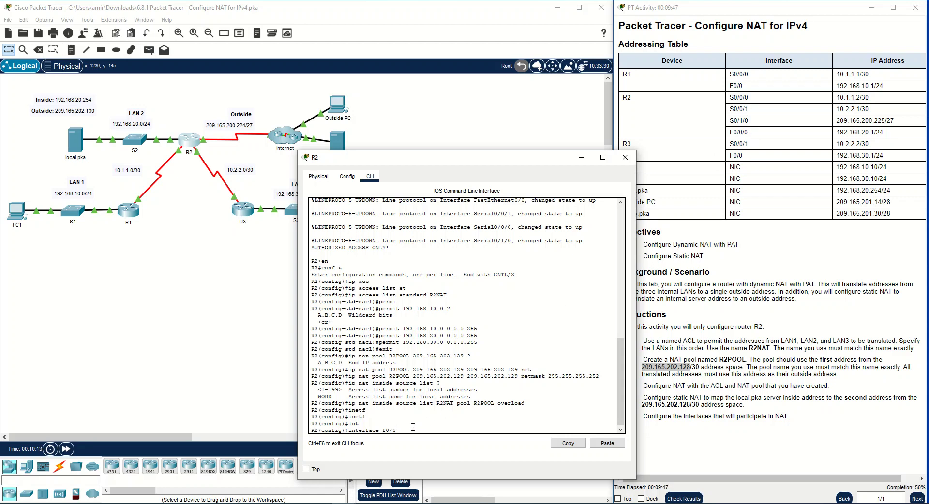
{"action": "type", "text": "/0"}
{"action": "key", "text": "Return"}
- Enter configuration of interface f0/0 on R2 and designate it as a NAT inside interface
{"action": "key", "text": "Up"}
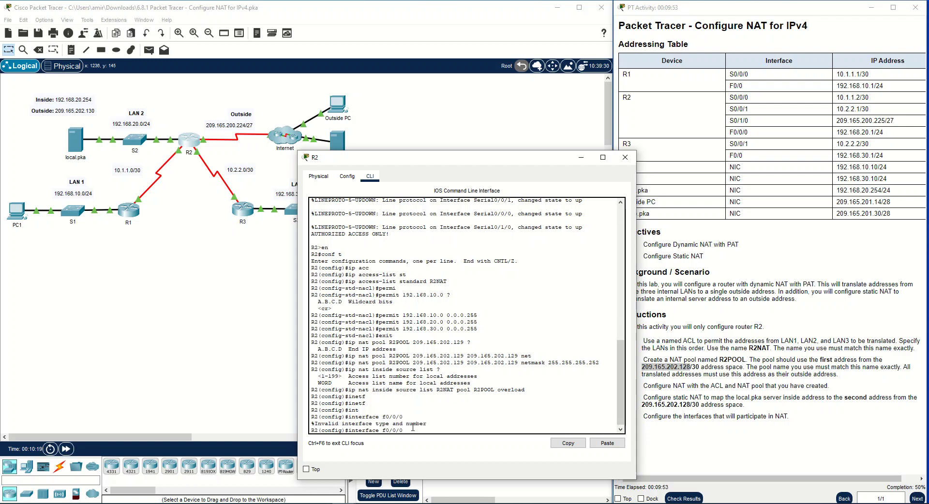
{"action": "key", "text": "BackSpace"}
{"action": "key", "text": "BackSpace"}
{"action": "key", "text": "Return"}
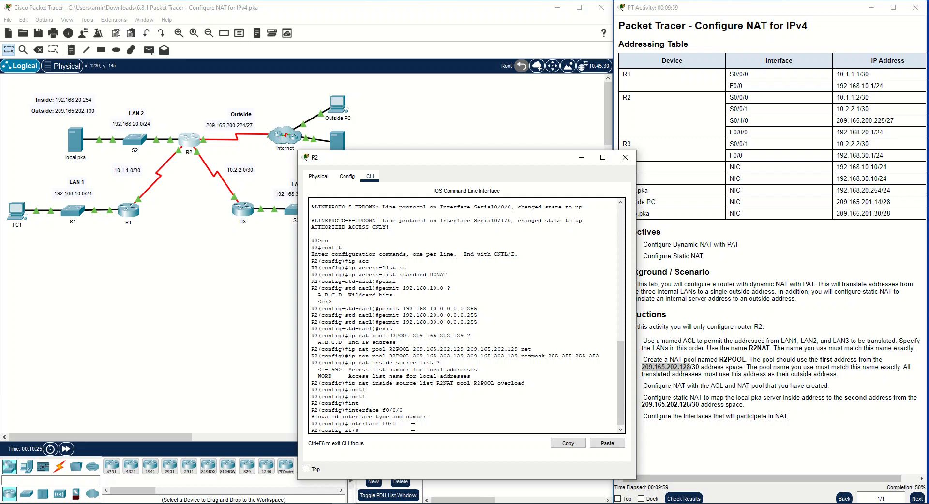
{"action": "type", "text": "p nat ins"}
{"action": "key", "text": "Tab"}
{"action": "key", "text": "Return"}
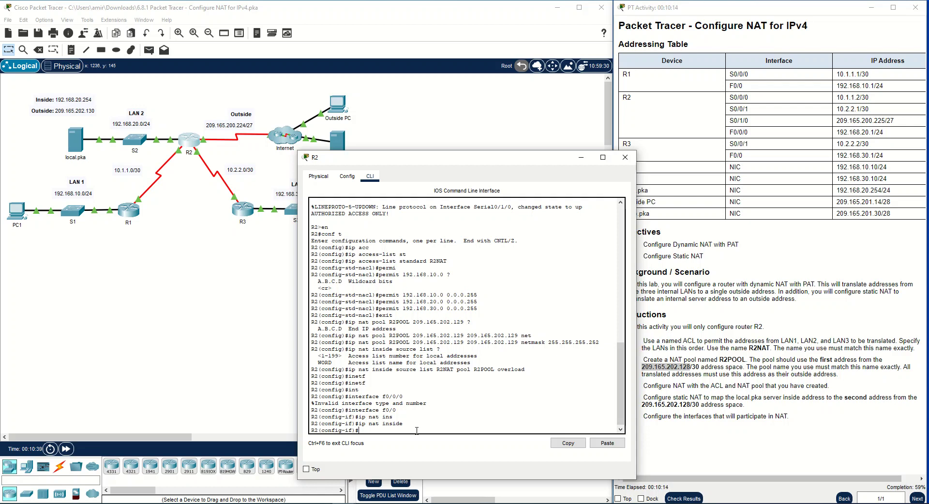
- Enter configuration of interface s0/0/0 and designate it as a NAT inside interface
{"action": "type", "text": "int s"}
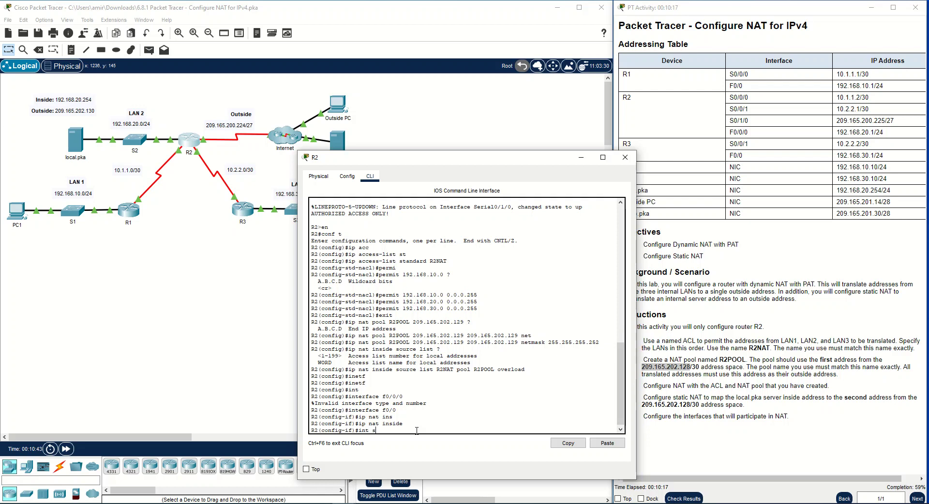
{"action": "type", "text": "0/0/0"}
{"action": "key", "text": "Return"}
{"action": "type", "text": "ip nat ins"}
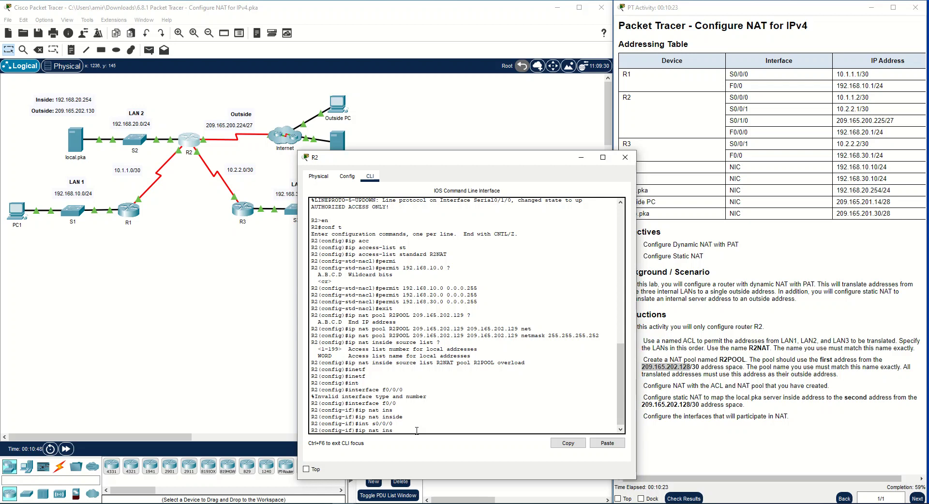
{"action": "key", "text": "Tab"}
{"action": "key", "text": "Return"}
- Enter configuration of interface s0/0/1 and designate it as a NAT inside interface
{"action": "type", "text": "int s0/0/0"}
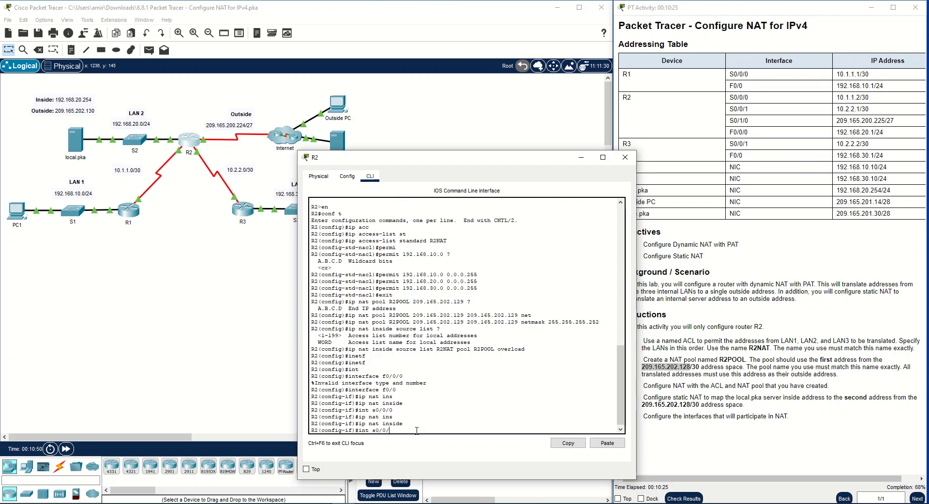
{"action": "key", "text": "Return"}
{"action": "key", "text": "Up"}
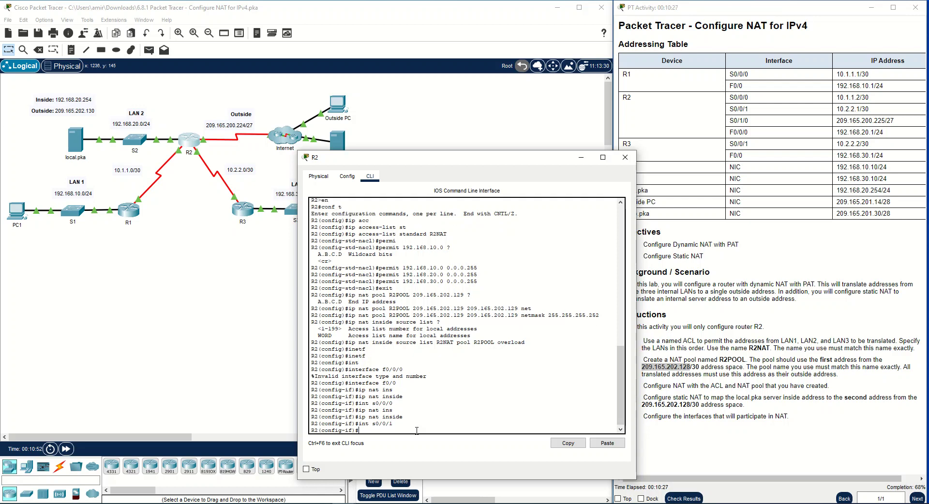
{"action": "key", "text": "Up"}
{"action": "key", "text": "Return"}
- Enter configuration of interface s0/1/0 and designate it as the NAT outside interface
{"action": "key", "text": "Up"}
{"action": "key", "text": "Up"}
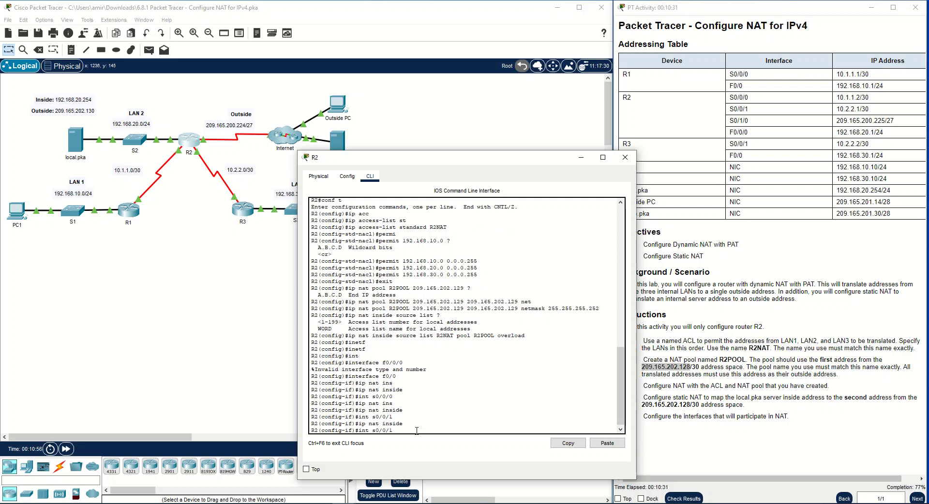
{"action": "key", "text": "BackSpace"}
{"action": "key", "text": "BackSpace"}
{"action": "type", "text": "1/0"}
{"action": "key", "text": "Return"}
{"action": "key", "text": "Up"}
{"action": "key", "text": "Up"}
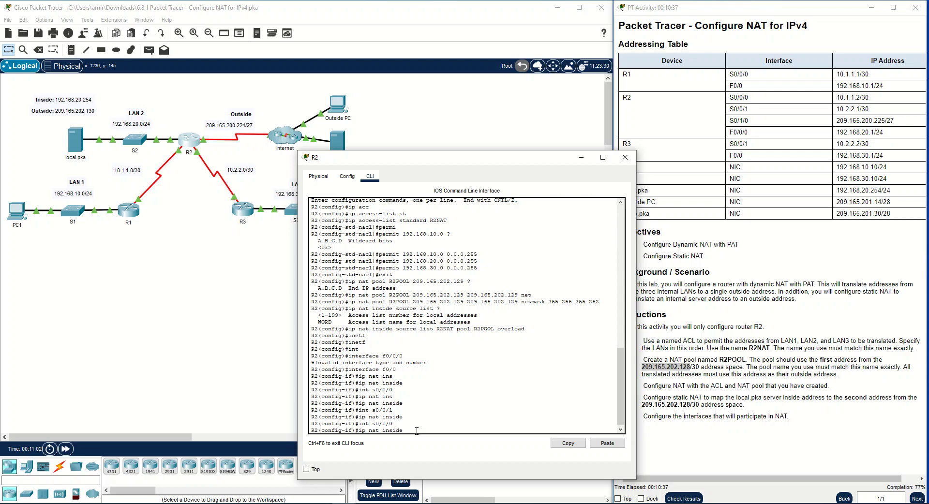
{"action": "key", "text": "BackSpace"}
{"action": "key", "text": "BackSpace"}
{"action": "key", "text": "BackSpace"}
{"action": "key", "text": "BackSpace"}
{"action": "key", "text": "BackSpace"}
{"action": "key", "text": "BackSpace"}
{"action": "type", "text": "outs"}
{"action": "key", "text": "Return"}
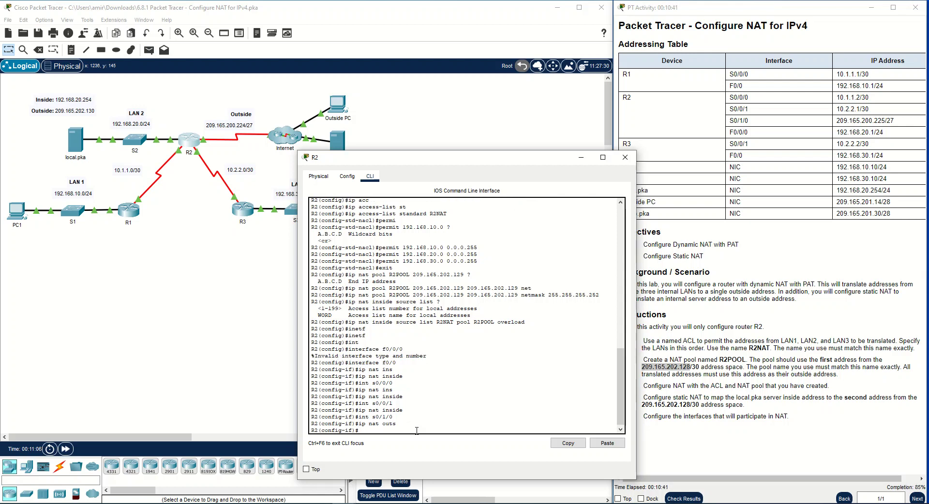
- Enable the preference to always show port labels in the logical workspace
{"action": "left_click", "coordinate": [204, 142]}
{"action": "left_click", "coordinate": [332, 270]}
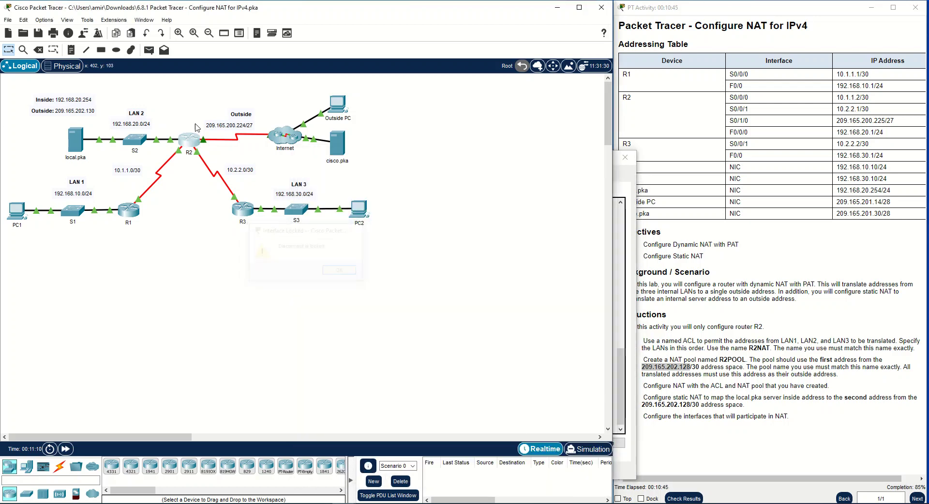
{"action": "left_click", "coordinate": [207, 140]}
{"action": "left_click", "coordinate": [340, 270]}
{"action": "left_click", "coordinate": [46, 21]}
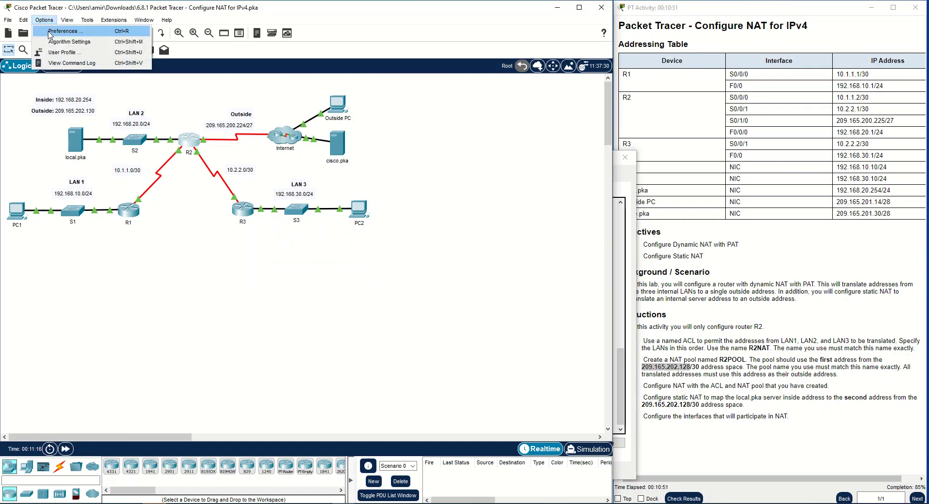
{"action": "left_click", "coordinate": [50, 32]}
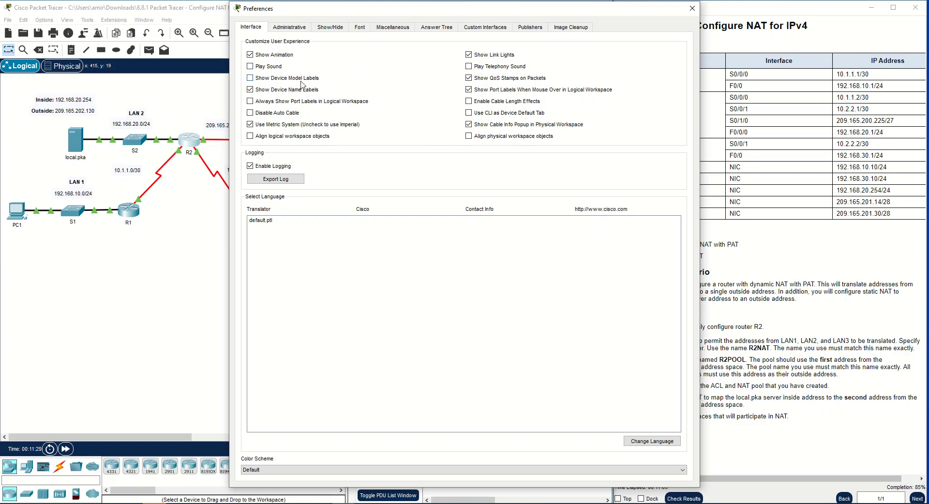
{"action": "left_click", "coordinate": [250, 102]}
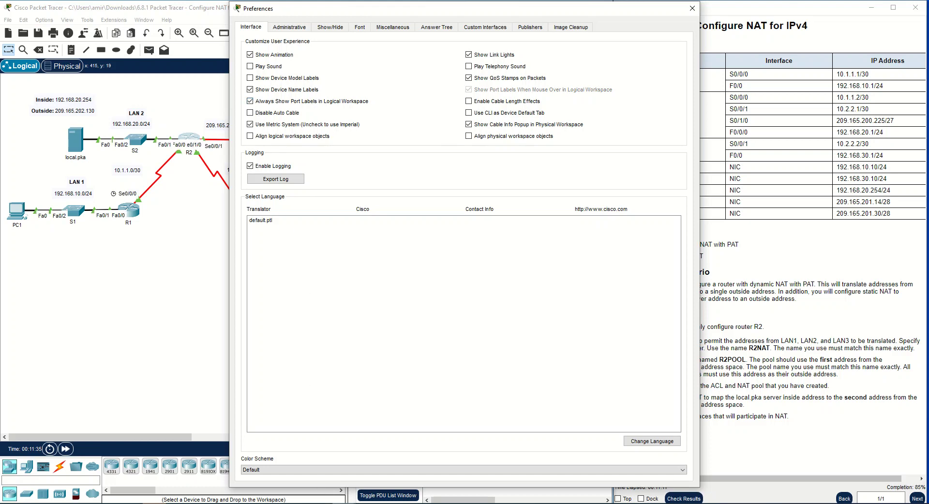
{"action": "left_click", "coordinate": [692, 9]}
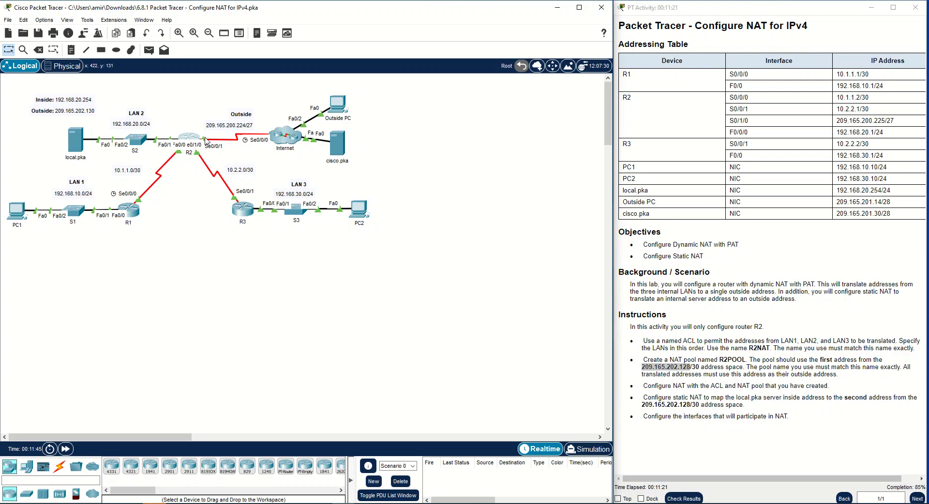
- Disable the preference to always show port labels in the logical workspace
{"action": "left_click", "coordinate": [45, 21]}
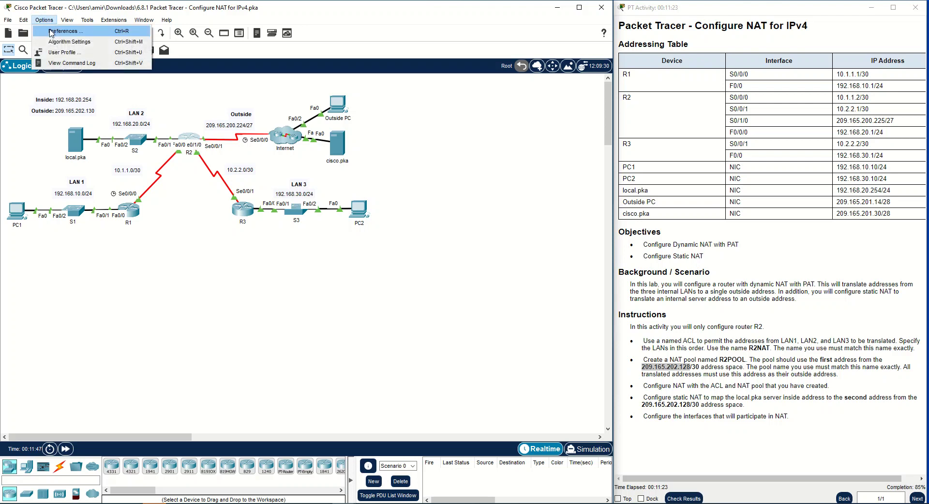
{"action": "left_click", "coordinate": [53, 32]}
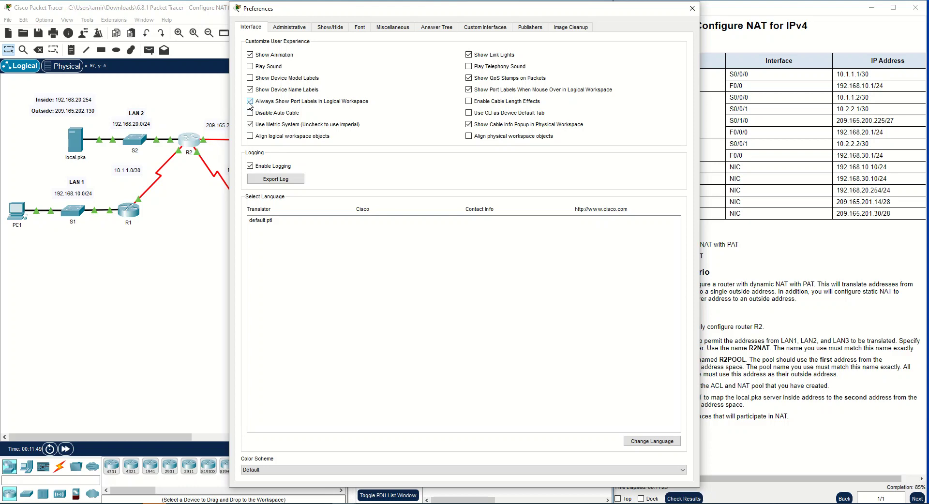
{"action": "left_click", "coordinate": [693, 8]}
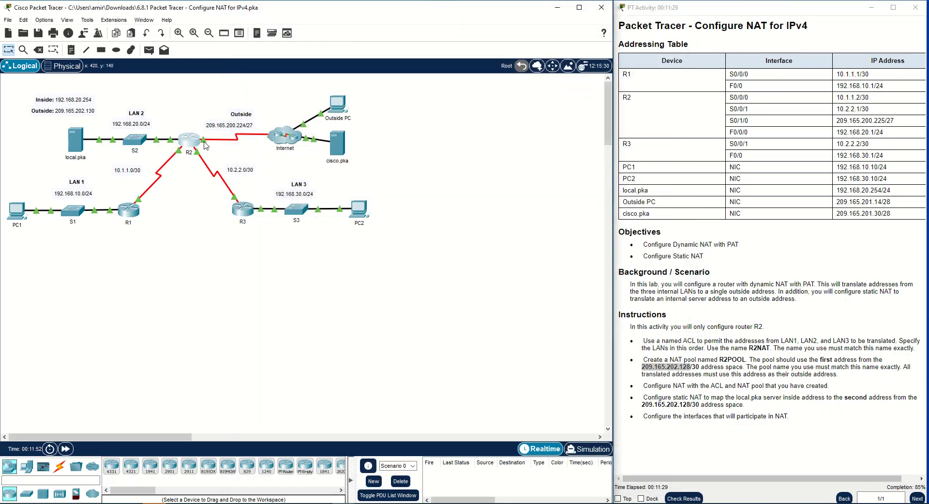
- Leave interface configuration on R2 and move its window clear of the activity instructions
{"action": "left_click", "coordinate": [192, 144]}
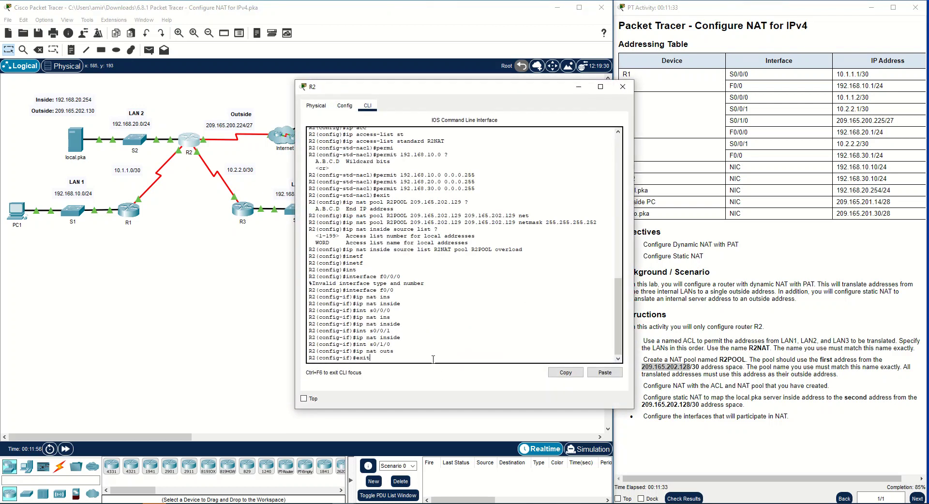
{"action": "key", "text": "Return"}
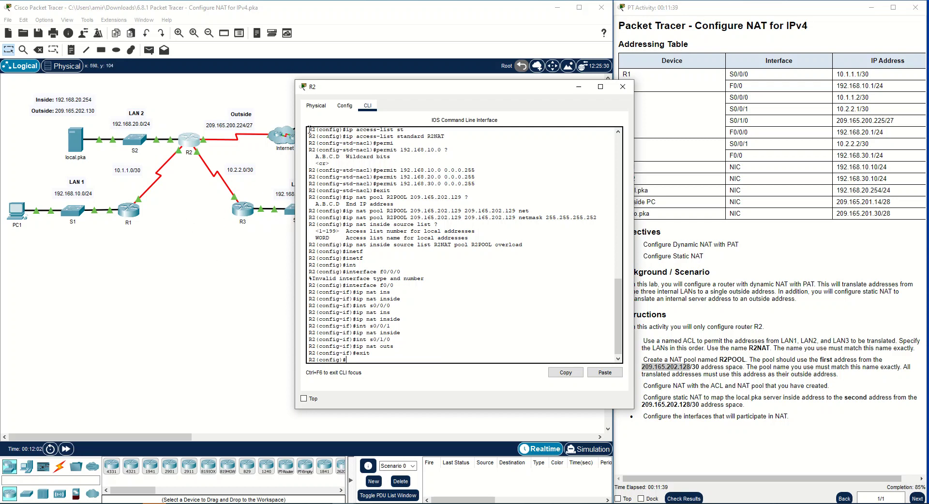
{"action": "left_click_drag", "start_coordinate": [378, 88], "coordinate": [373, 155]}
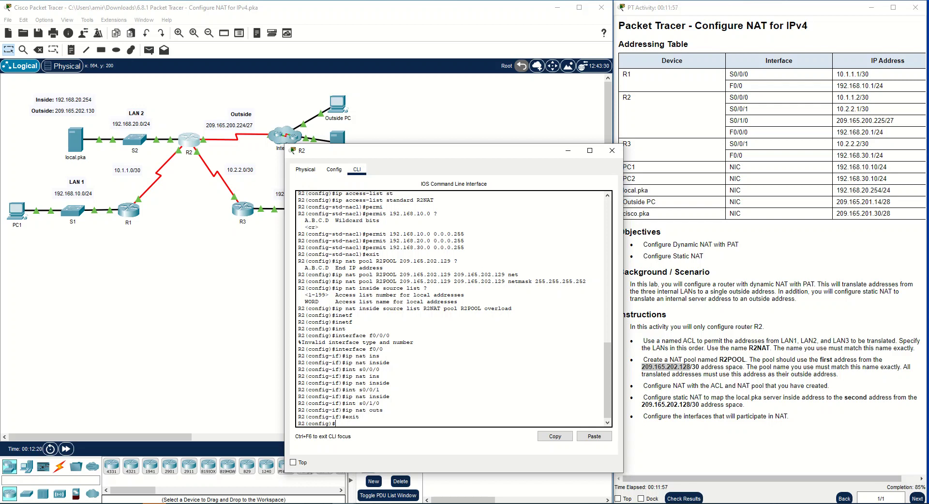
{"action": "left_click_drag", "start_coordinate": [389, 154], "coordinate": [263, 143]}
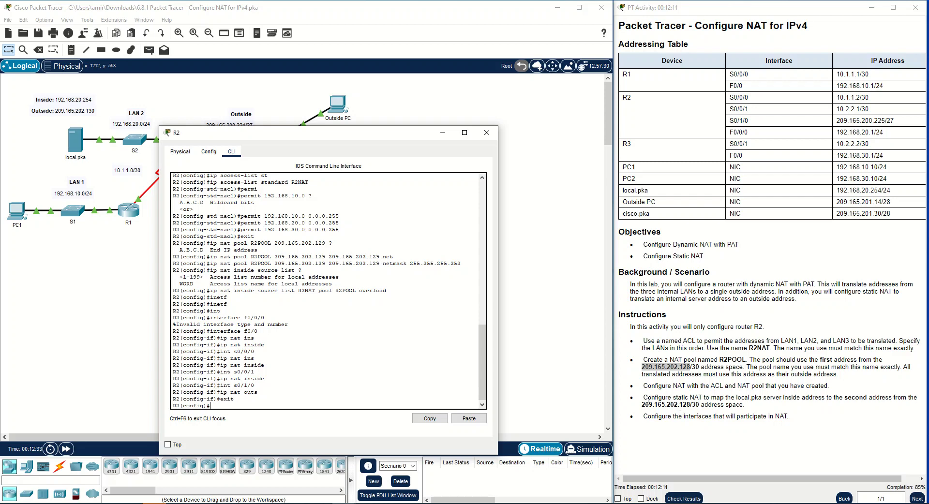
- Check the static NAT requirement, begin the inside source static NAT command on R2 and list its parameter options
{"action": "left_click_drag", "start_coordinate": [645, 398], "coordinate": [659, 400]}
{"action": "left_click", "coordinate": [713, 397]}
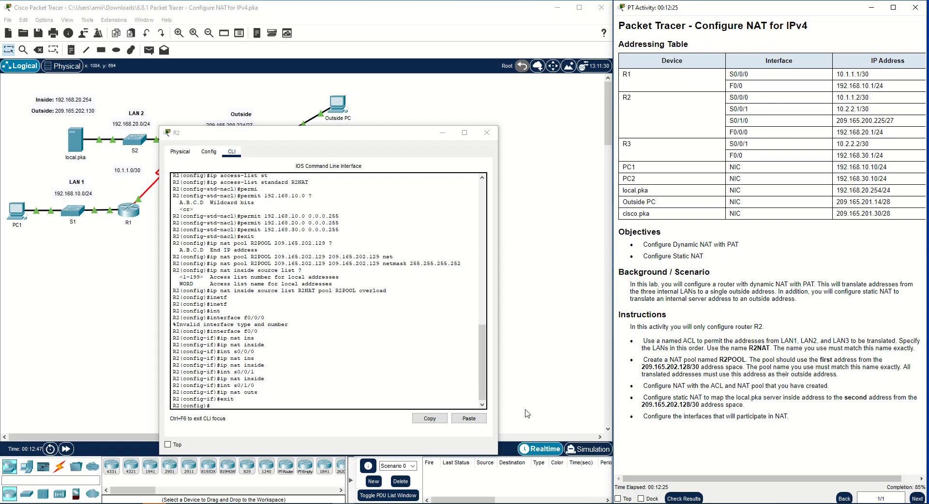
{"action": "left_click", "coordinate": [282, 403]}
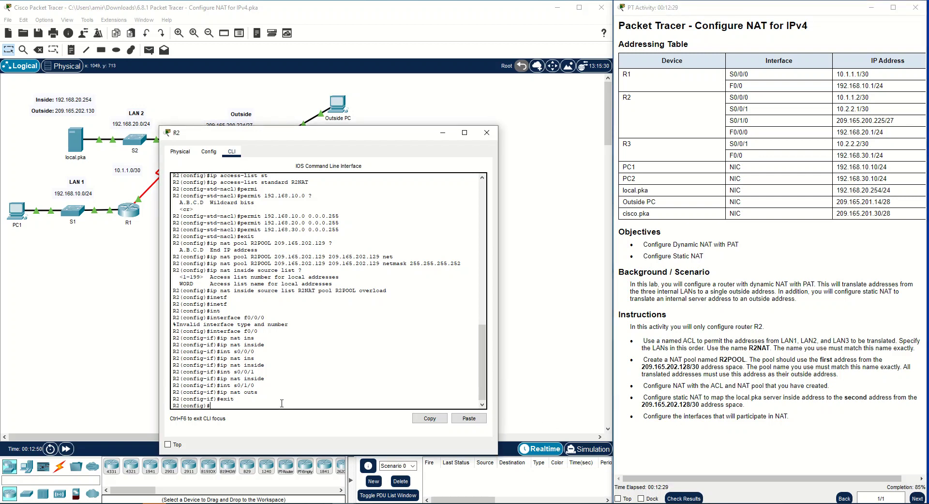
{"action": "type", "text": "ip"}
{"action": "type", "text": "nat inside so"}
{"action": "key", "text": "Tab"}
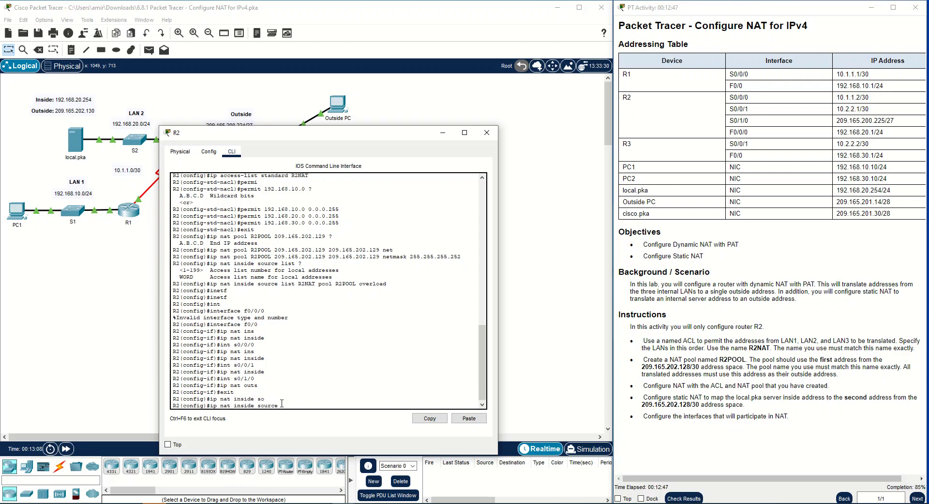
{"action": "type", "text": "st"}
{"action": "key", "text": "Tab"}
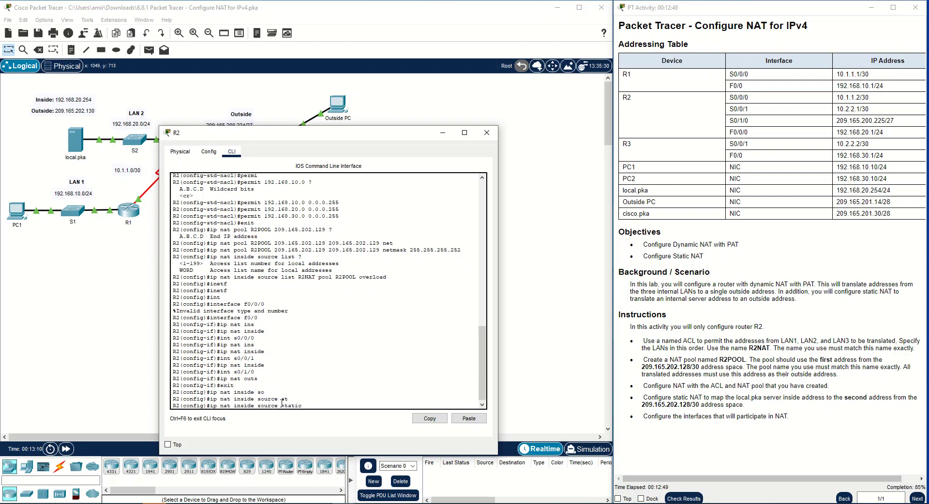
{"action": "type", "text": "?"}
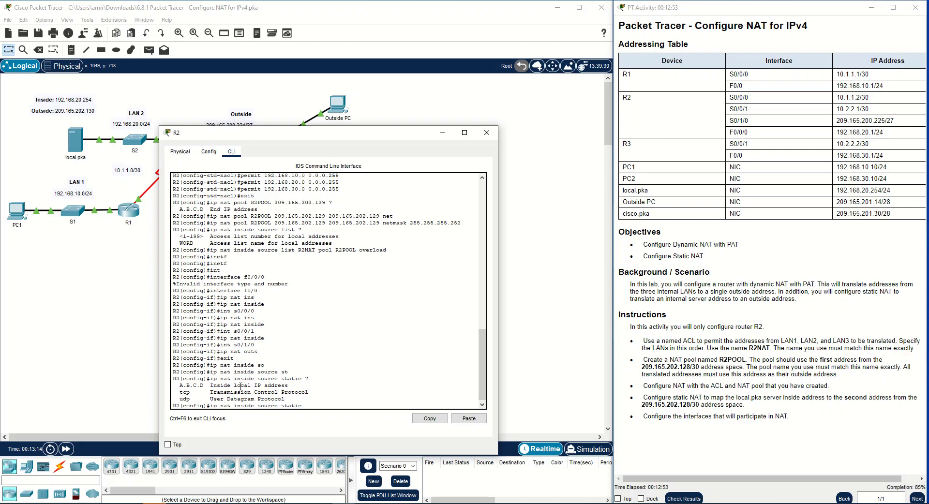
- Move the R2 window clear of the topology, view the cisco.pka server's HTTP service settings and close them
{"action": "left_click_drag", "start_coordinate": [332, 137], "coordinate": [417, 169]}
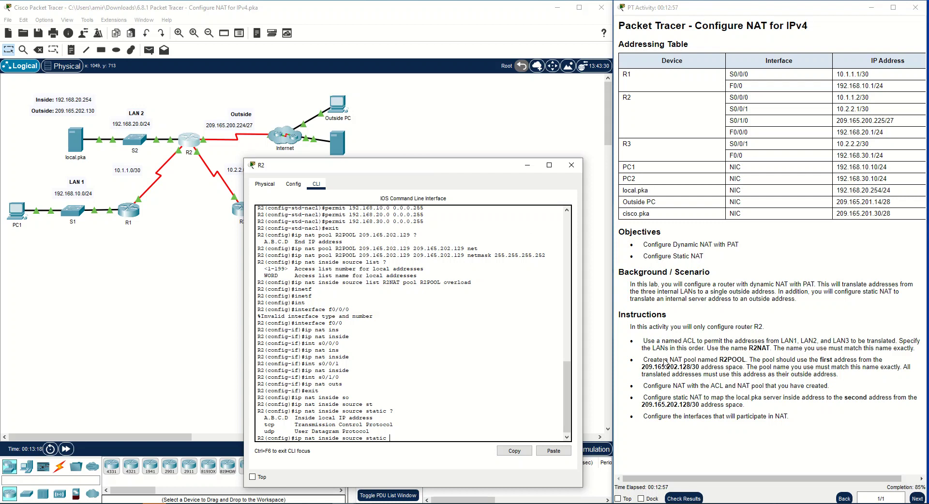
{"action": "left_click_drag", "start_coordinate": [432, 169], "coordinate": [389, 200]}
{"action": "left_click", "coordinate": [339, 154]}
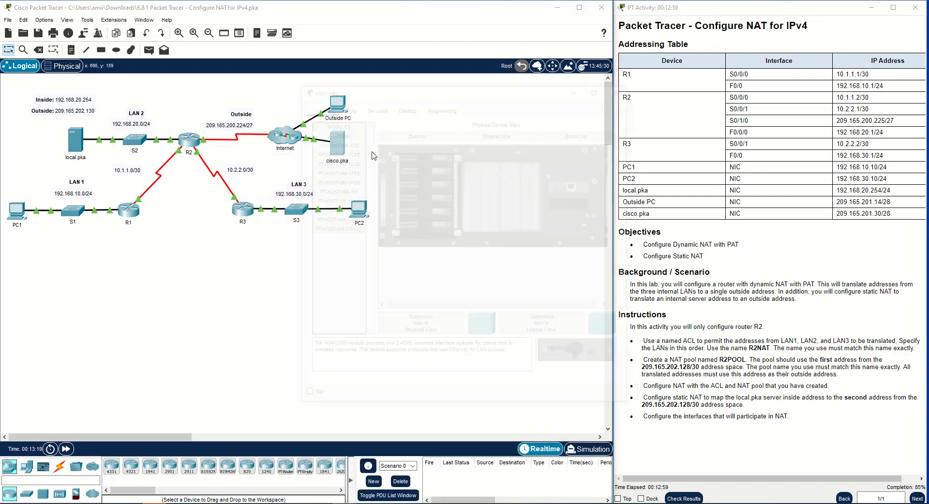
{"action": "left_click", "coordinate": [374, 105]}
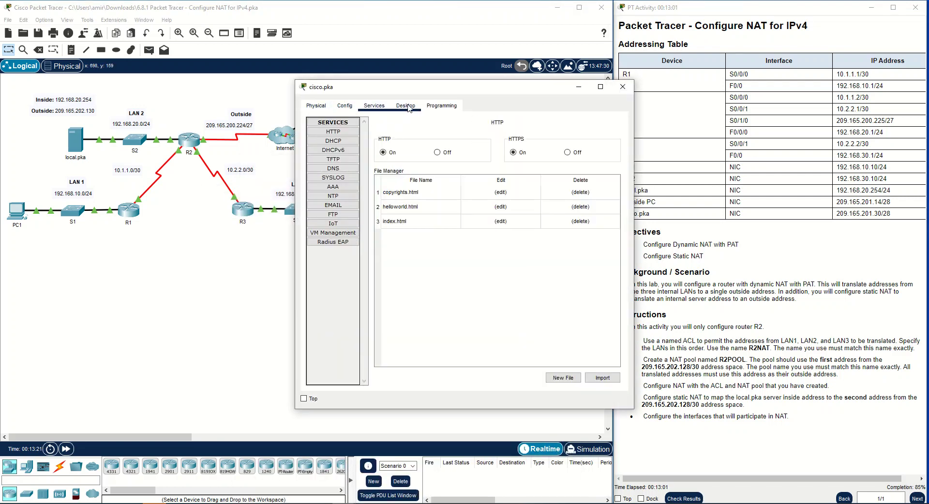
{"action": "left_click", "coordinate": [623, 86]}
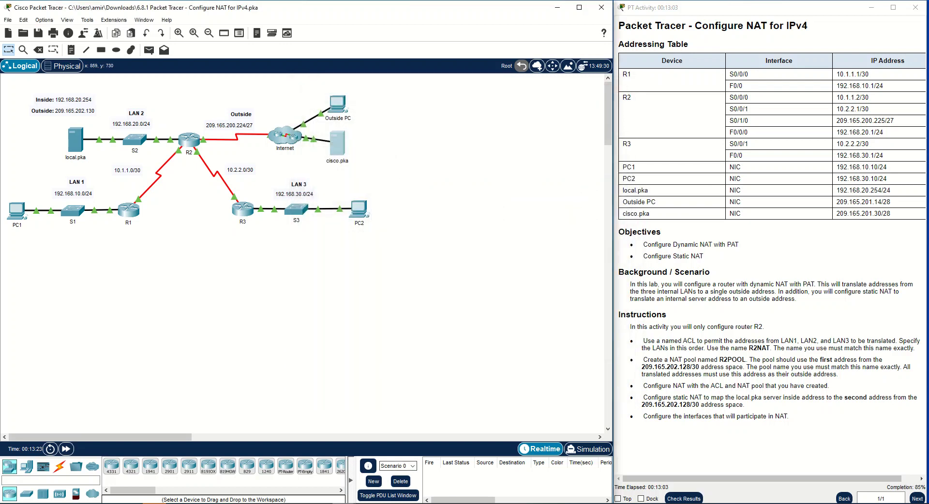
- Return to R2's command line, enter 192.168.20.254 as the static NAT inside local address and check it against the addressing table
{"action": "left_click", "coordinate": [344, 503]}
{"action": "left_click", "coordinate": [405, 467]}
{"action": "left_click_drag", "start_coordinate": [387, 201], "coordinate": [383, 175]}
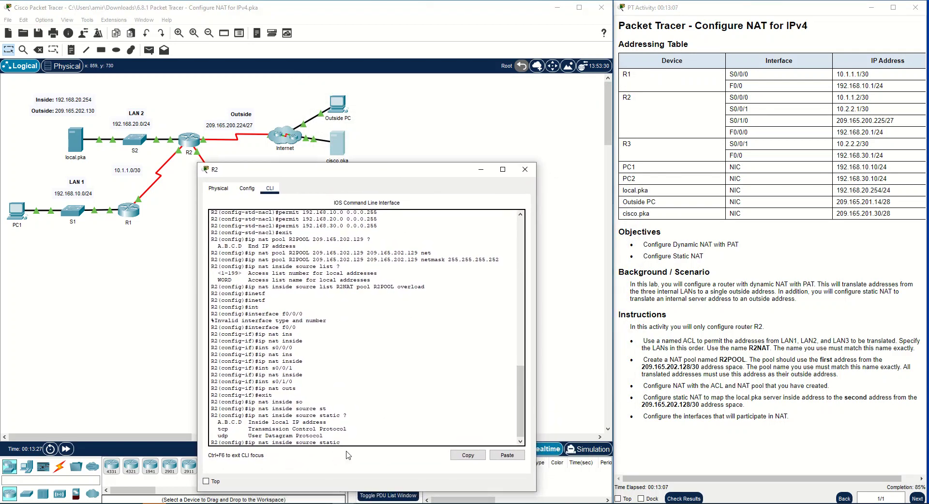
{"action": "type", "text": "192.168.20.254"}
{"action": "left_click", "coordinate": [894, 191]}
{"action": "left_click_drag", "start_coordinate": [894, 194], "coordinate": [831, 194]}
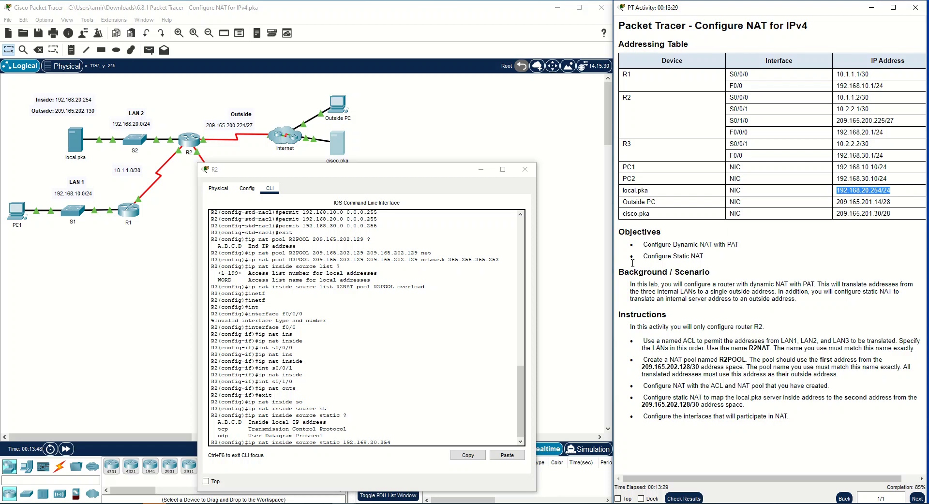
- Move the R2 window clear of the topology, view the local.pka server's IP configuration and close it
{"action": "left_click_drag", "start_coordinate": [400, 166], "coordinate": [283, 228]}
{"action": "left_click", "coordinate": [81, 143]}
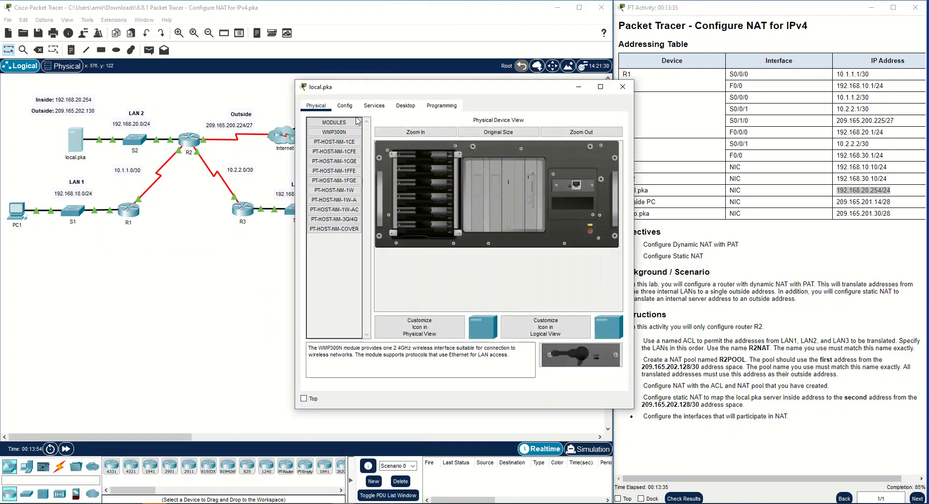
{"action": "left_click", "coordinate": [399, 110]}
{"action": "left_click", "coordinate": [334, 141]}
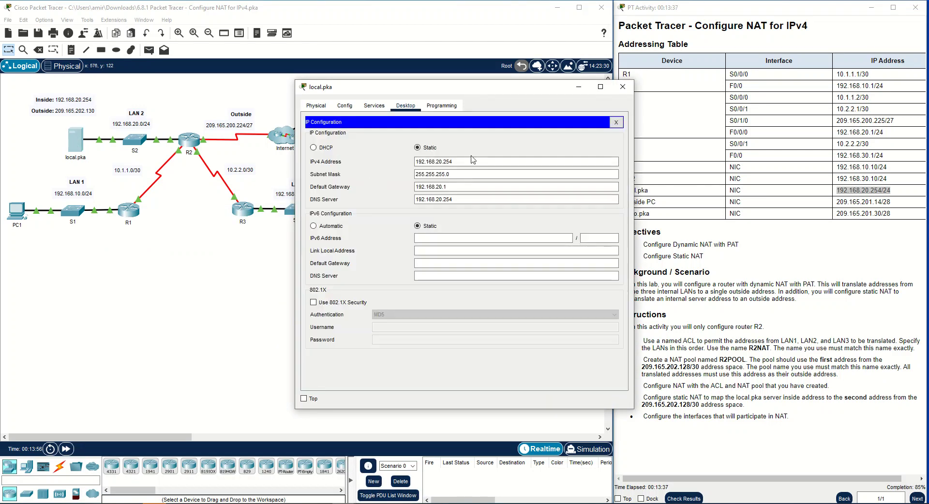
{"action": "left_click", "coordinate": [623, 87]}
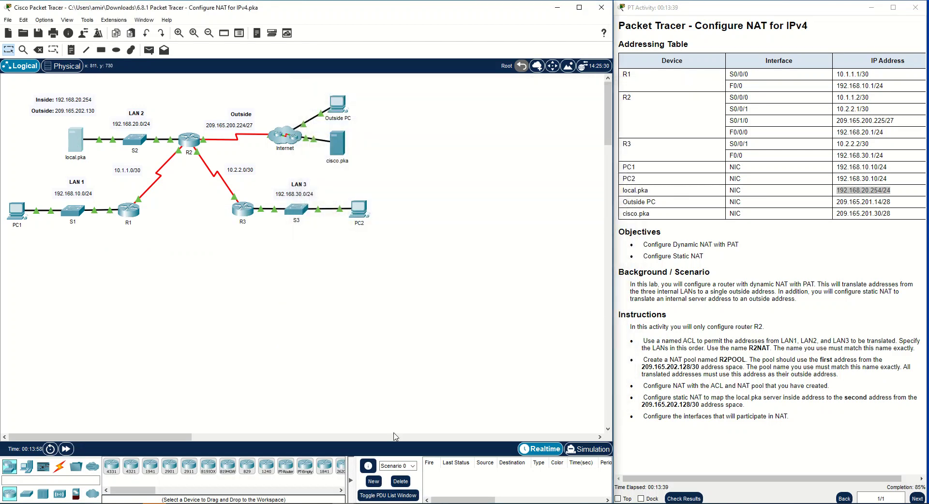
- Return to R2, check the address space required for static NAT and list the options following the inside local address
{"action": "left_click", "coordinate": [408, 482]}
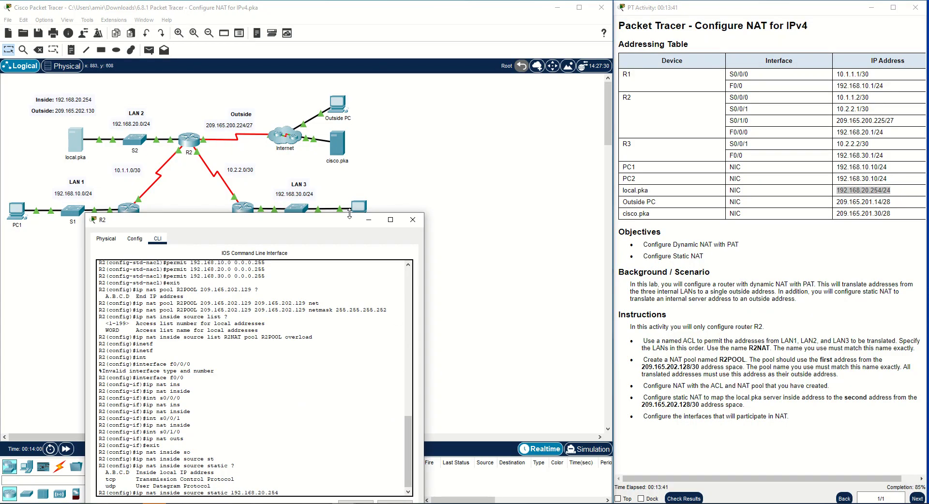
{"action": "left_click_drag", "start_coordinate": [338, 228], "coordinate": [386, 170]}
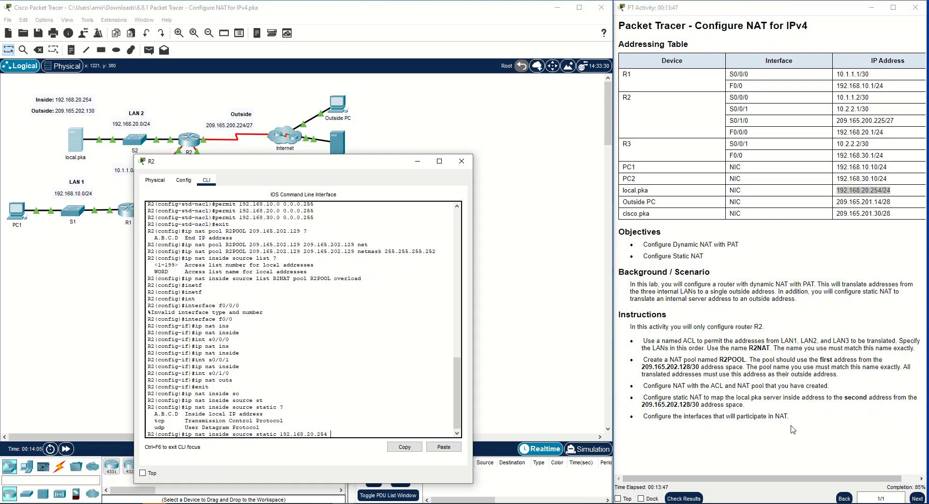
{"action": "left_click_drag", "start_coordinate": [643, 405], "coordinate": [693, 407]}
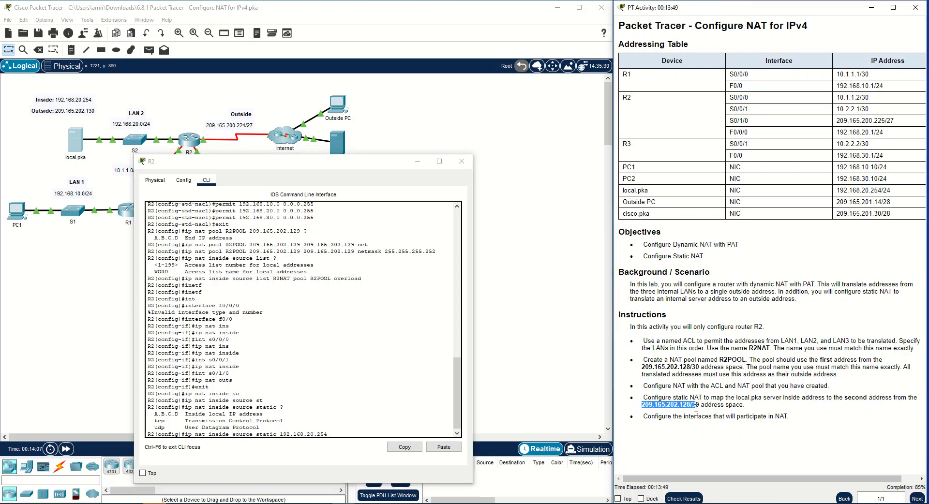
{"action": "left_click", "coordinate": [225, 296]}
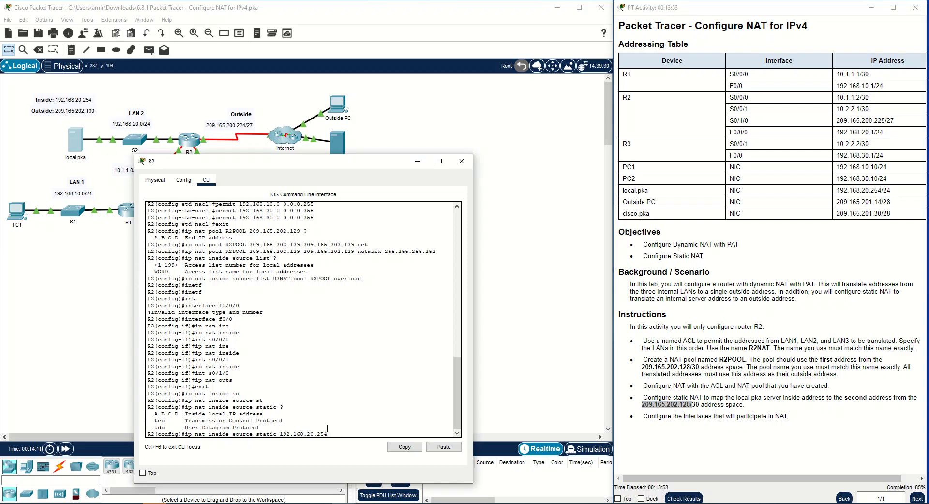
{"action": "type", "text": "?"}
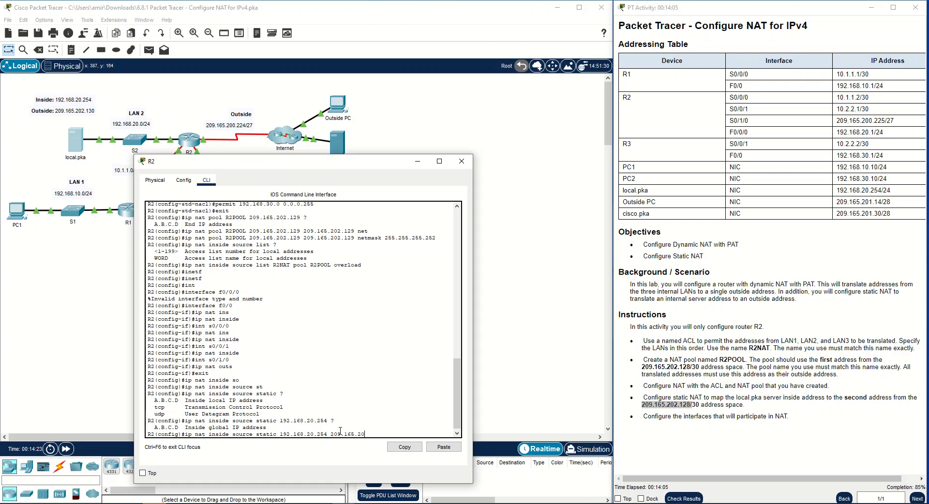
- Complete and run the static NAT command on R2, mapping 192.168.20.254 to inside global address 209.165.202.130
{"action": "type", "text": ".130"}
{"action": "left_click_drag", "start_coordinate": [693, 368], "coordinate": [623, 371]}
{"action": "left_click", "coordinate": [408, 439]}
{"action": "type", "text": "?"}
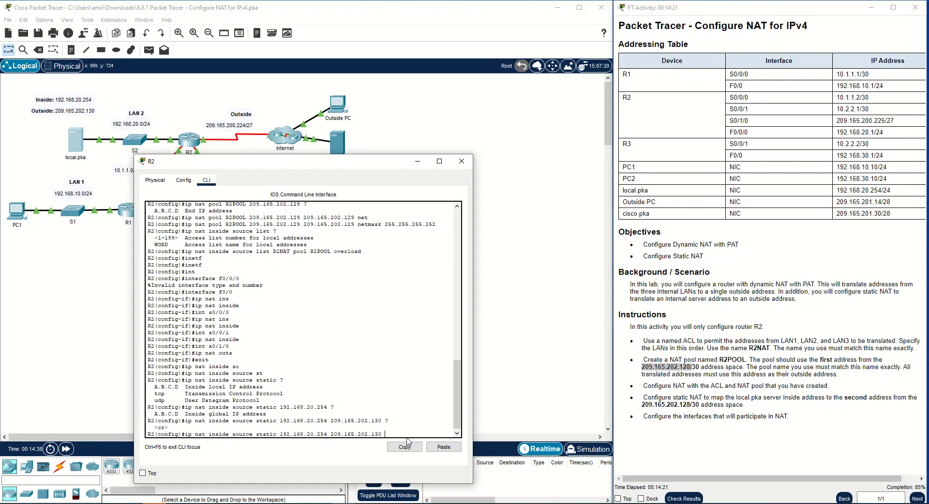
{"action": "key", "text": "Return"}
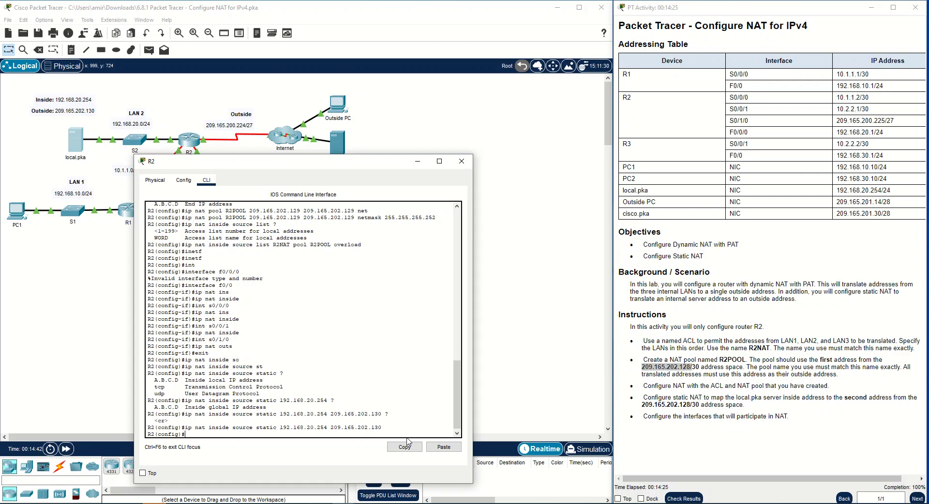
- Review the completed static NAT command on R2 against the topology, repositioning the R2 window as needed
{"action": "left_click_drag", "start_coordinate": [383, 428], "coordinate": [184, 428]}
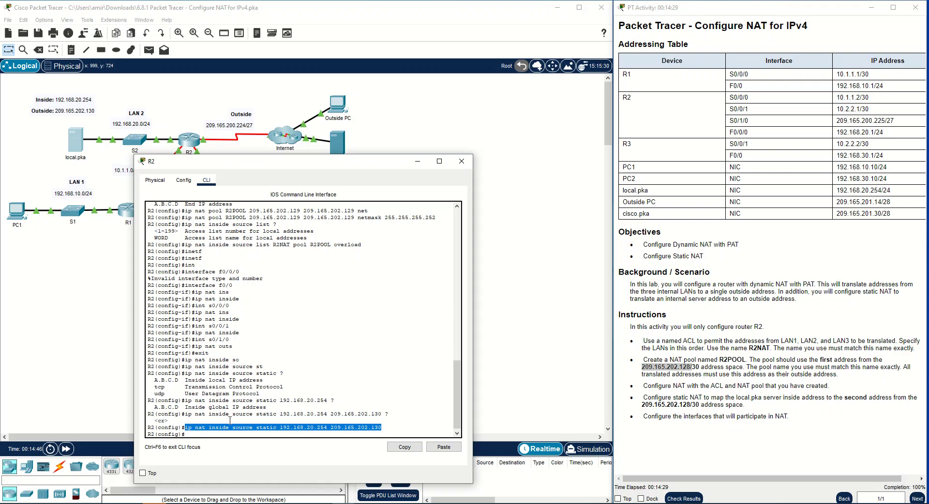
{"action": "left_click_drag", "start_coordinate": [283, 166], "coordinate": [336, 191]}
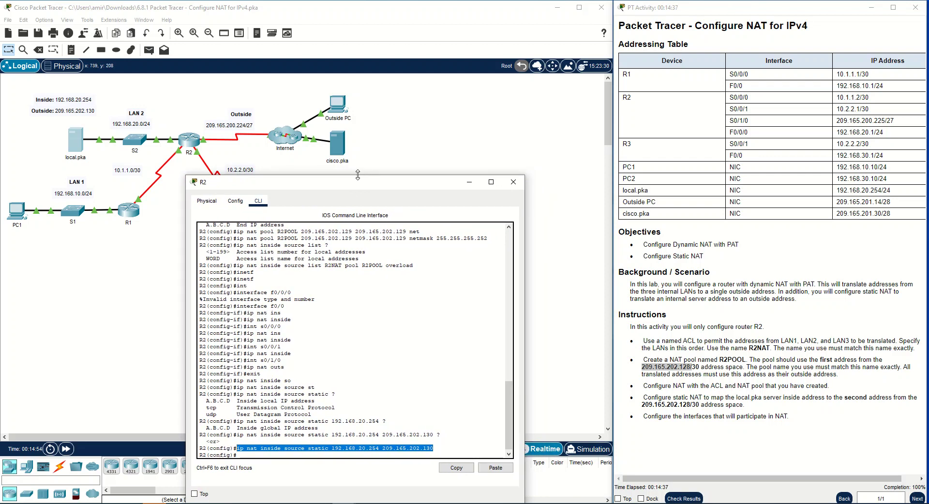
{"action": "left_click_drag", "start_coordinate": [345, 189], "coordinate": [214, 251]}
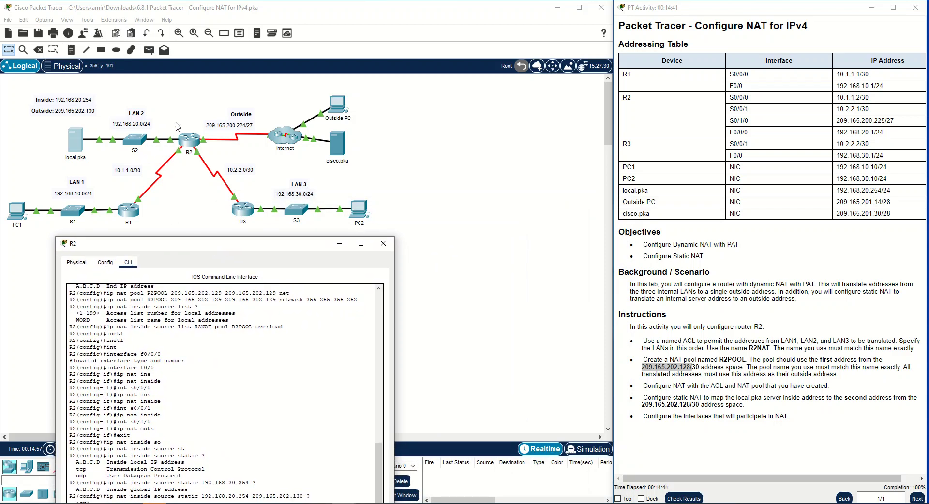
{"action": "left_click", "coordinate": [156, 145]}
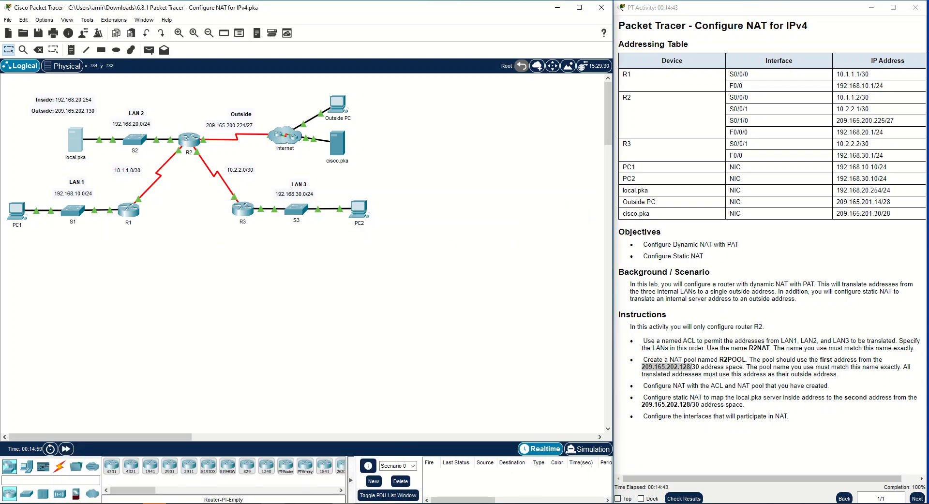
{"action": "left_click", "coordinate": [344, 503]}
{"action": "left_click", "coordinate": [394, 487]}
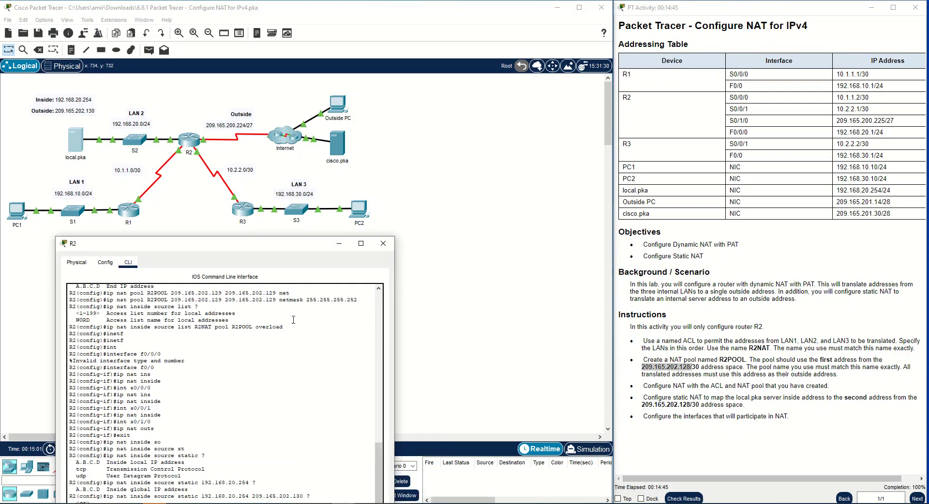
{"action": "left_click_drag", "start_coordinate": [287, 247], "coordinate": [412, 166]}
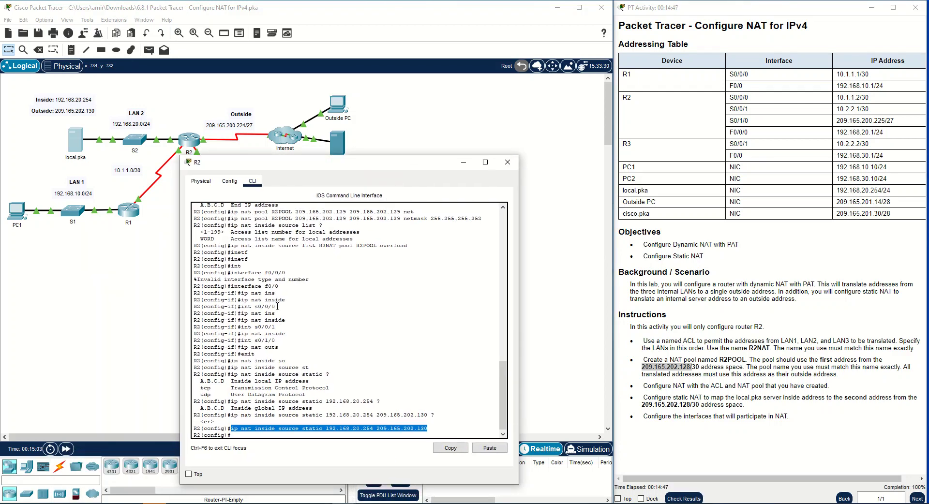
- Review the inside NAT interface commands in R2's command history and minimize the R2 window
{"action": "left_click_drag", "start_coordinate": [286, 273], "coordinate": [192, 292]}
{"action": "left_click_drag", "start_coordinate": [289, 300], "coordinate": [198, 299]}
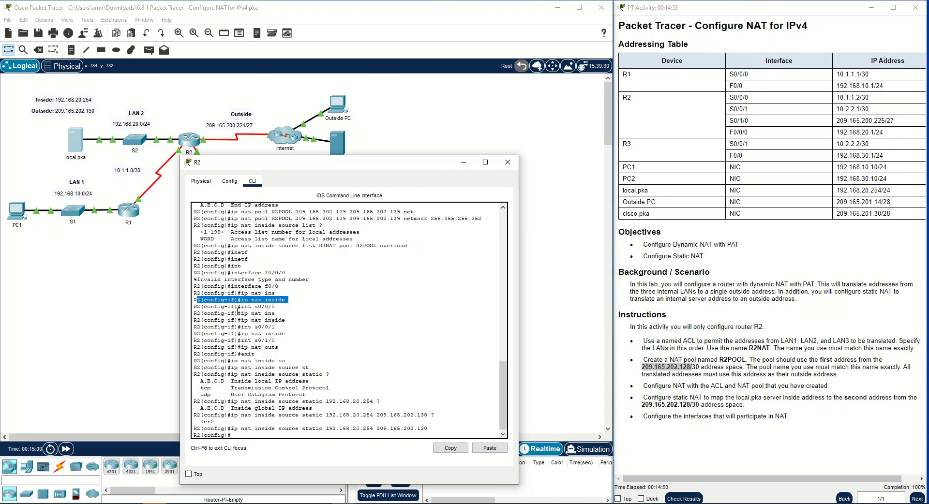
{"action": "left_click", "coordinate": [359, 292]}
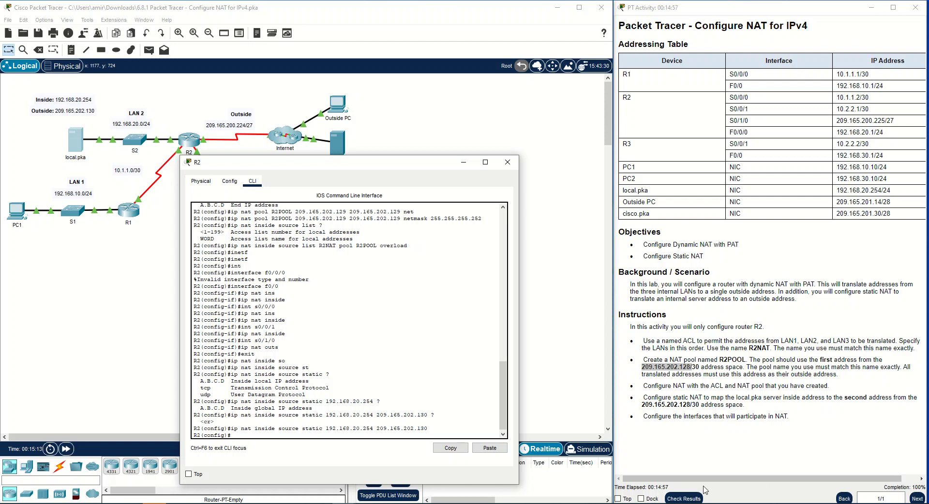
{"action": "left_click_drag", "start_coordinate": [374, 165], "coordinate": [396, 163]}
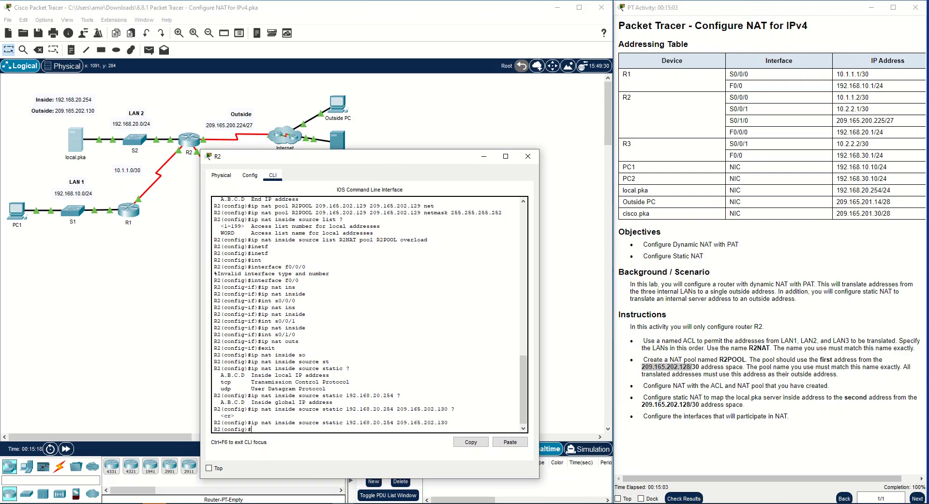
{"action": "left_click", "coordinate": [483, 157]}
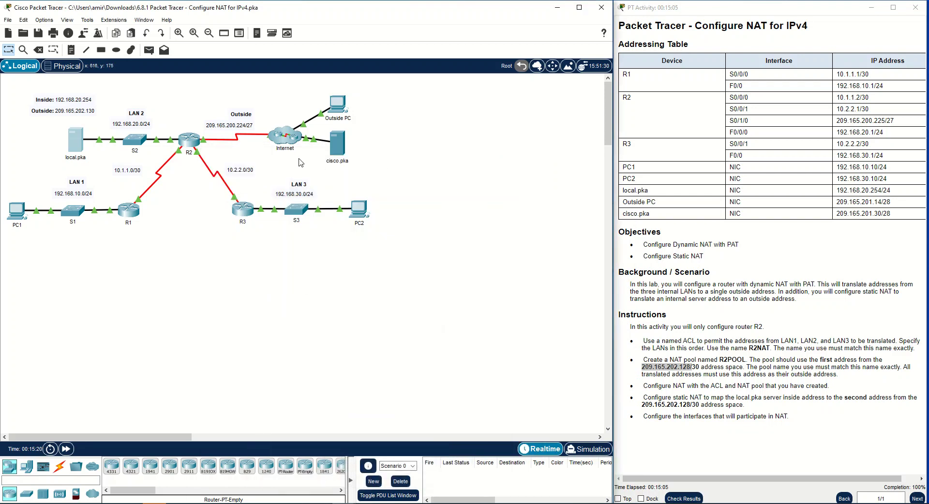
- Copy the IPv4 address from the cisco.pka server's IP configuration
{"action": "left_click", "coordinate": [337, 144]}
{"action": "left_click", "coordinate": [406, 105]}
{"action": "left_click", "coordinate": [348, 145]}
{"action": "double_click", "coordinate": [426, 161]}
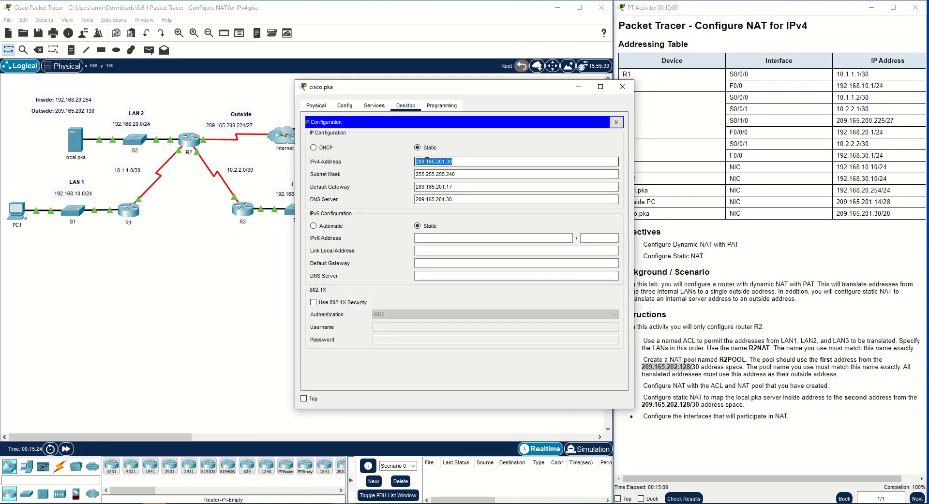
{"action": "right_click", "coordinate": [427, 161]}
{"action": "left_click", "coordinate": [454, 199]}
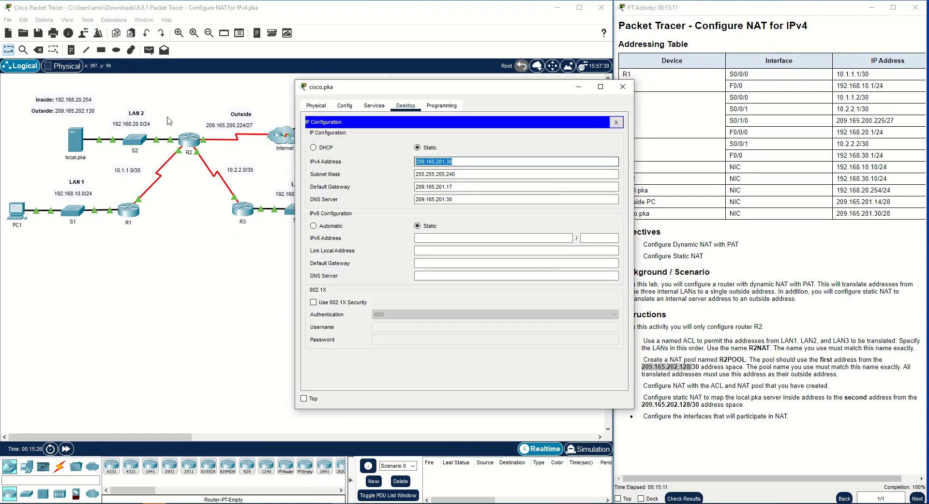
- Load the copied address 209.165.201.30 in the local.pka server's web browser and move its window clear of the topology
{"action": "left_click", "coordinate": [76, 145]}
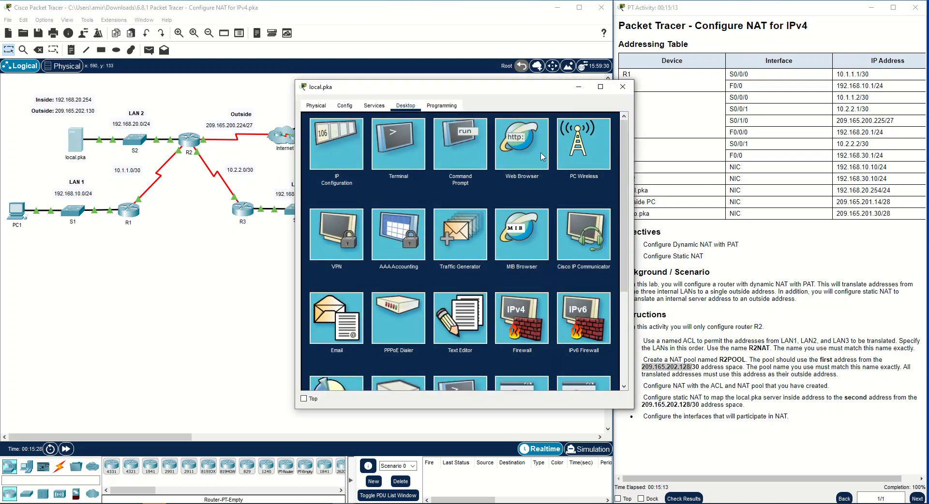
{"action": "left_click", "coordinate": [521, 144]}
{"action": "right_click", "coordinate": [467, 134]}
{"action": "left_click", "coordinate": [487, 189]}
{"action": "key", "text": "Return"}
{"action": "left_click_drag", "start_coordinate": [451, 90], "coordinate": [582, 156]}
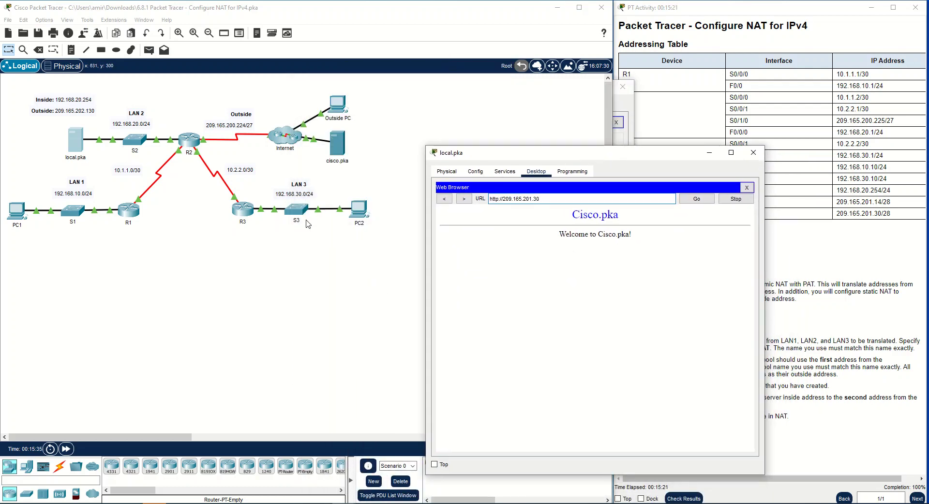
- Load 209.165.201.30 in PC2's web browser to test access to the cisco.pka server, and close PC2
{"action": "left_click", "coordinate": [360, 211]}
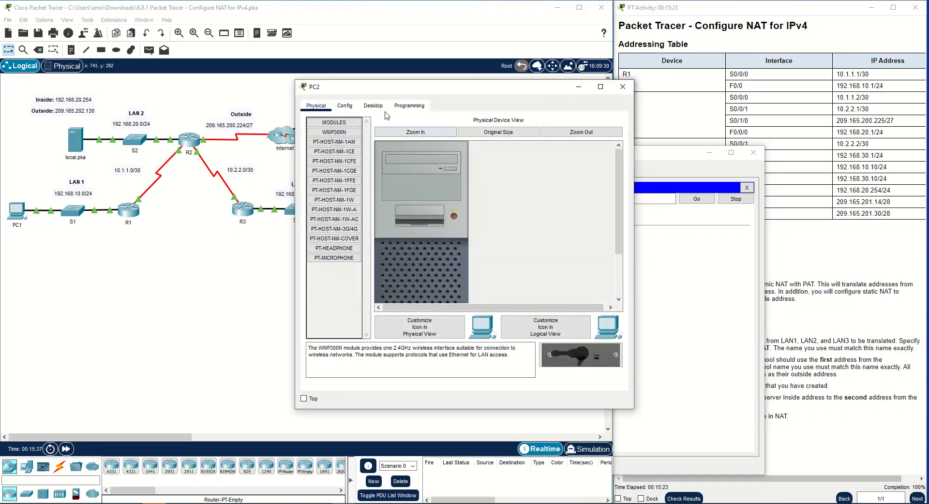
{"action": "left_click", "coordinate": [382, 109]}
{"action": "left_click", "coordinate": [522, 157]}
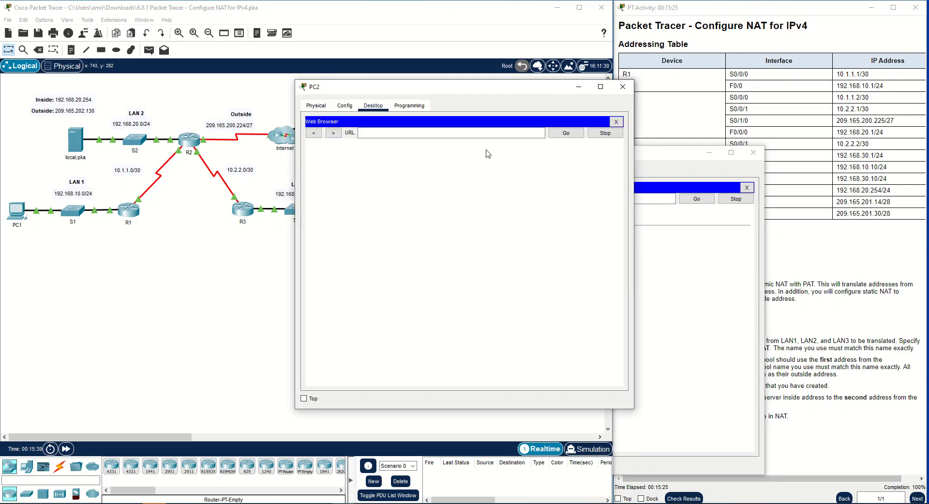
{"action": "right_click", "coordinate": [485, 134]}
{"action": "left_click", "coordinate": [504, 191]}
{"action": "key", "text": "Return"}
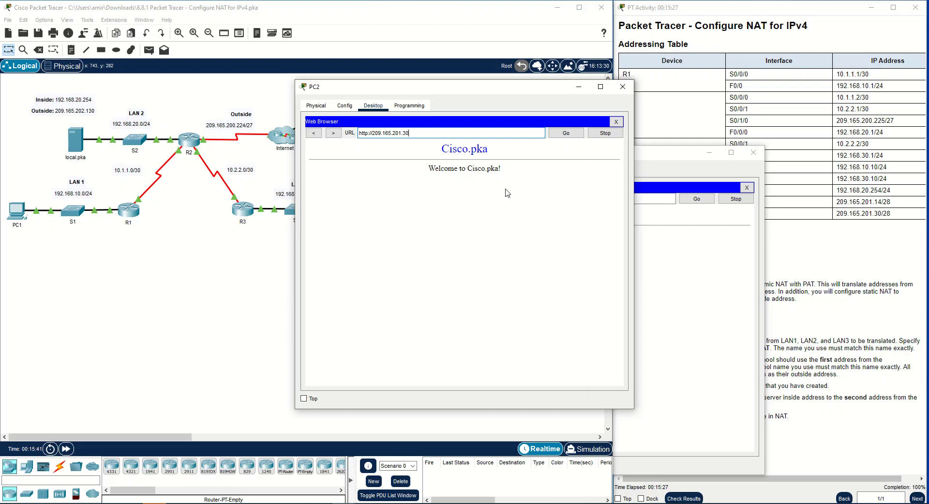
{"action": "left_click", "coordinate": [623, 87]}
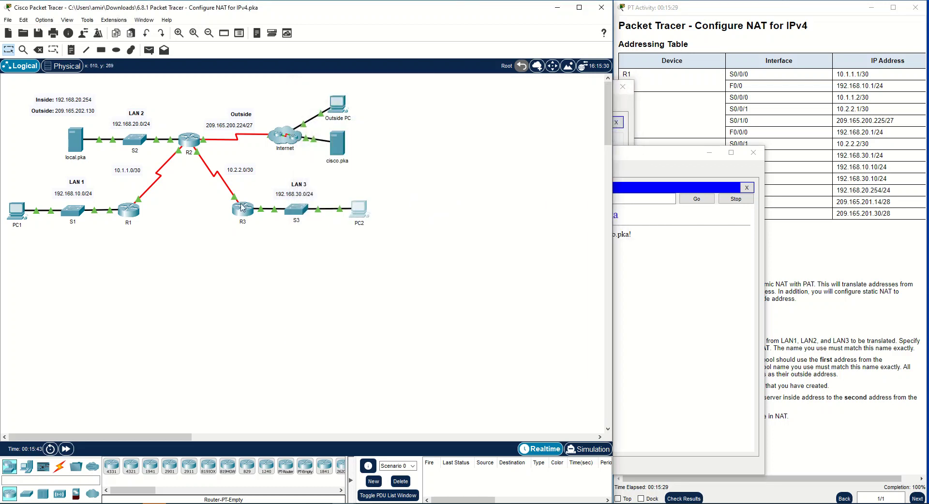
- Load cisco.pka by name in PC1's web browser
{"action": "left_click", "coordinate": [17, 213]}
{"action": "left_click", "coordinate": [373, 105]}
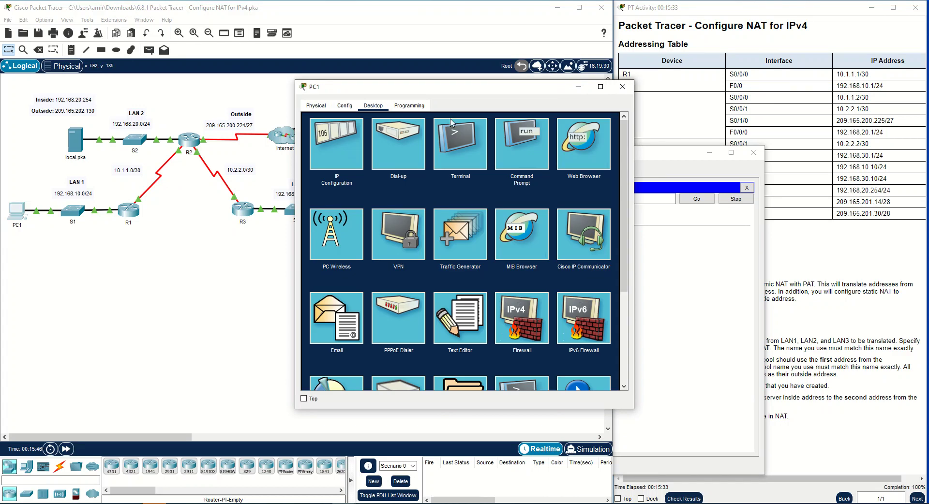
{"action": "left_click", "coordinate": [568, 145]}
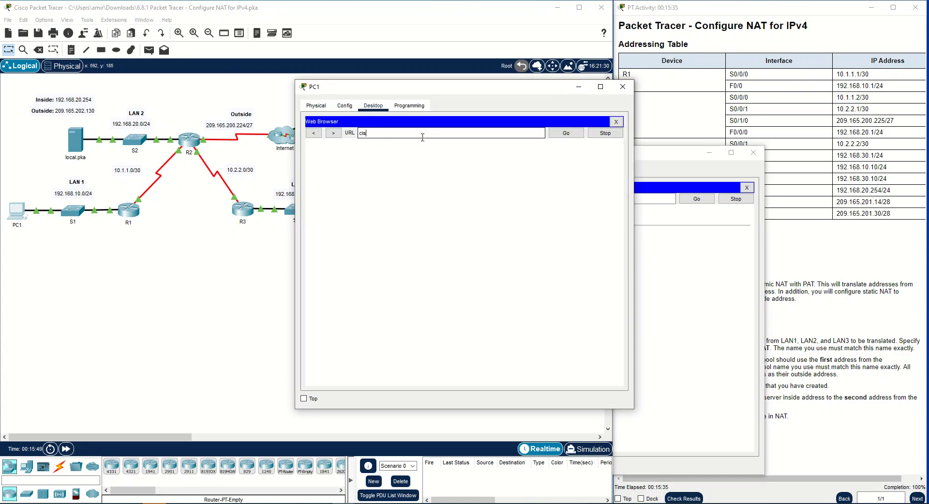
{"action": "type", "text": "cisco.pka"}
{"action": "key", "text": "Return"}
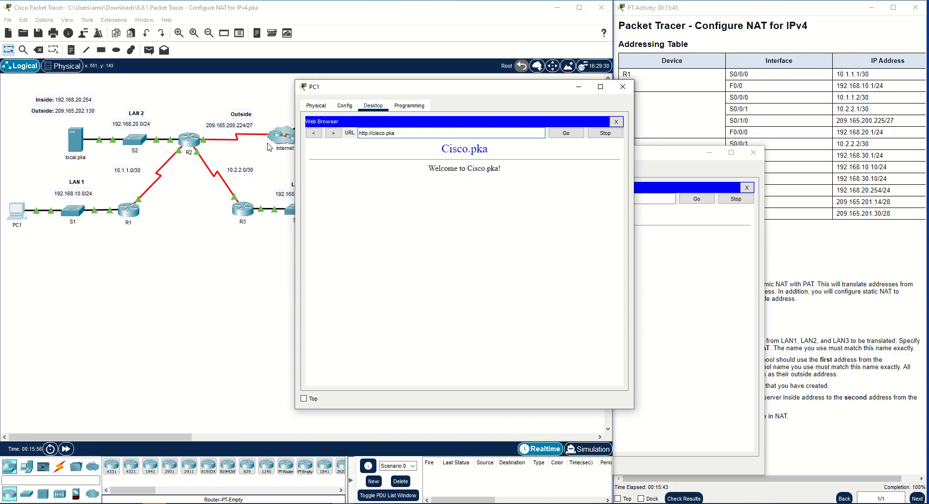
- Load 209.165.201.30 in PC1's web browser in place of the server name, and move the PC1 window aside
{"action": "key", "text": "BackSpace"}
{"action": "key", "text": "BackSpace"}
{"action": "key", "text": "BackSpace"}
{"action": "key", "text": "BackSpace"}
{"action": "key", "text": "BackSpace"}
{"action": "key", "text": "BackSpace"}
{"action": "key", "text": "BackSpace"}
{"action": "key", "text": "BackSpace"}
{"action": "type", "text": "209.165.201.30"}
{"action": "left_click_drag", "start_coordinate": [525, 89], "coordinate": [425, 147]}
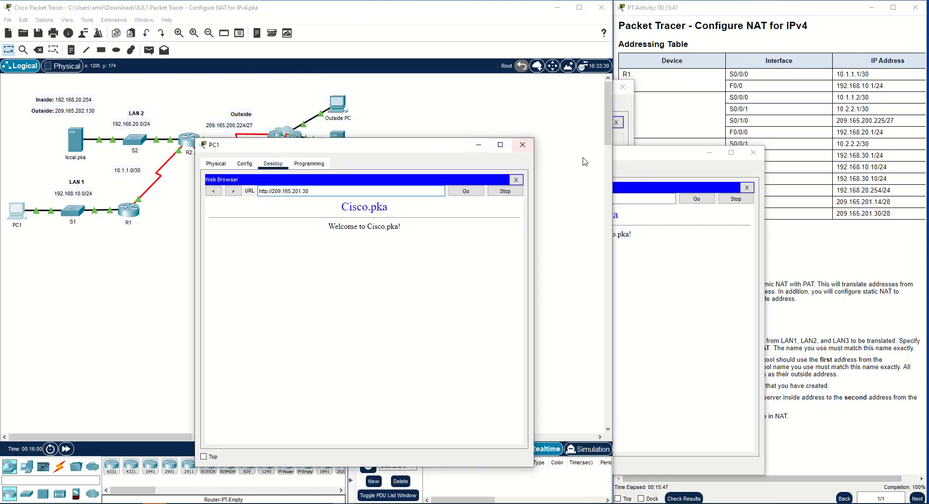
- Close the PC1, local.pka and cisco.pka device windows
{"action": "left_click", "coordinate": [531, 150]}
{"action": "left_click", "coordinate": [752, 154]}
{"action": "left_click", "coordinate": [623, 87]}
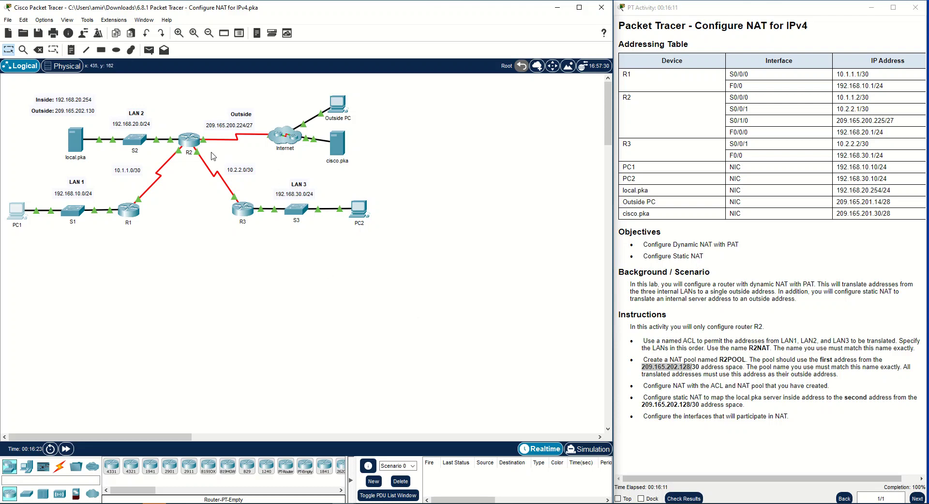
- Open router R2's command line and end configuration mode to return to the privileged EXEC prompt
{"action": "left_click", "coordinate": [198, 142]}
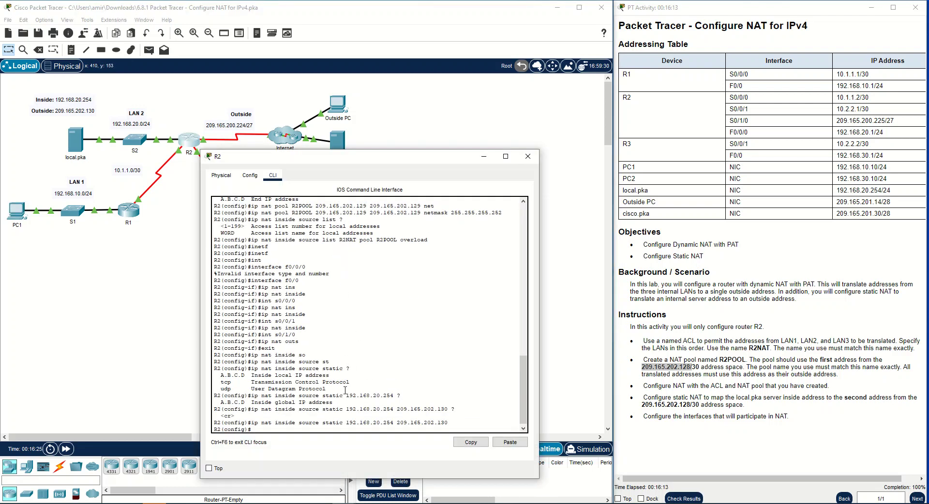
{"action": "key", "text": "Return"}
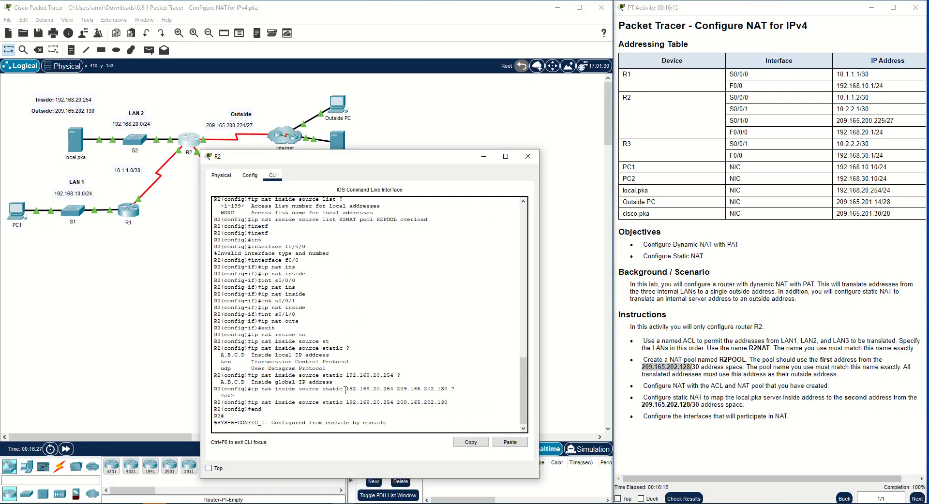
{"action": "key", "text": "Return"}
{"action": "key", "text": "Return"}
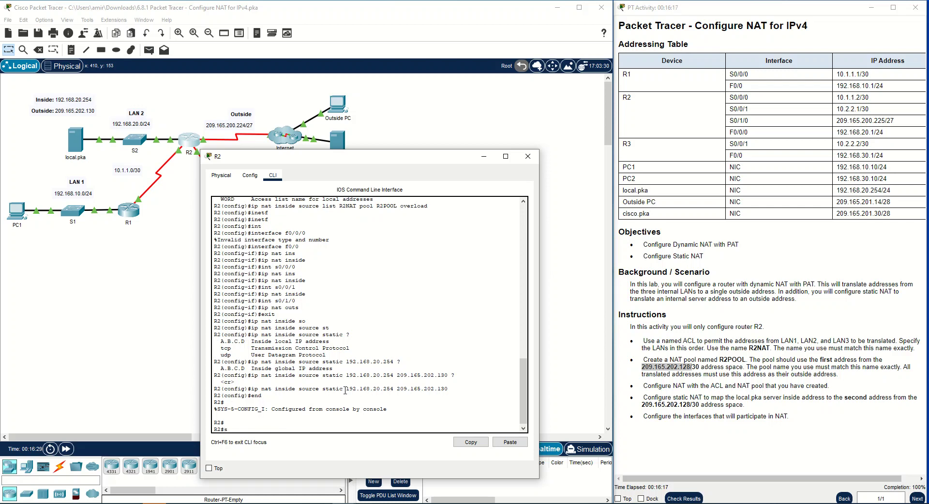
- List the show ip nat options, run show ip nat translations on R2, and widen the R2 window
{"action": "type", "text": "show ip nat ?"}
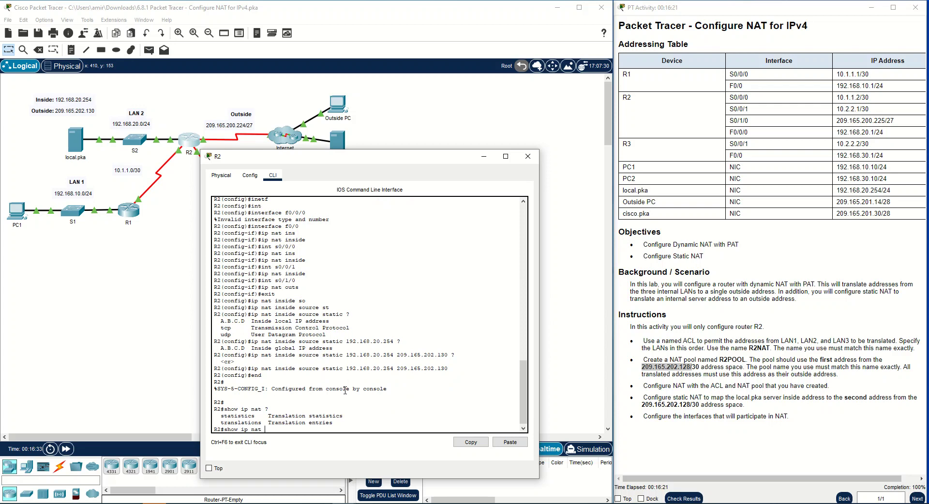
{"action": "key", "text": "Return"}
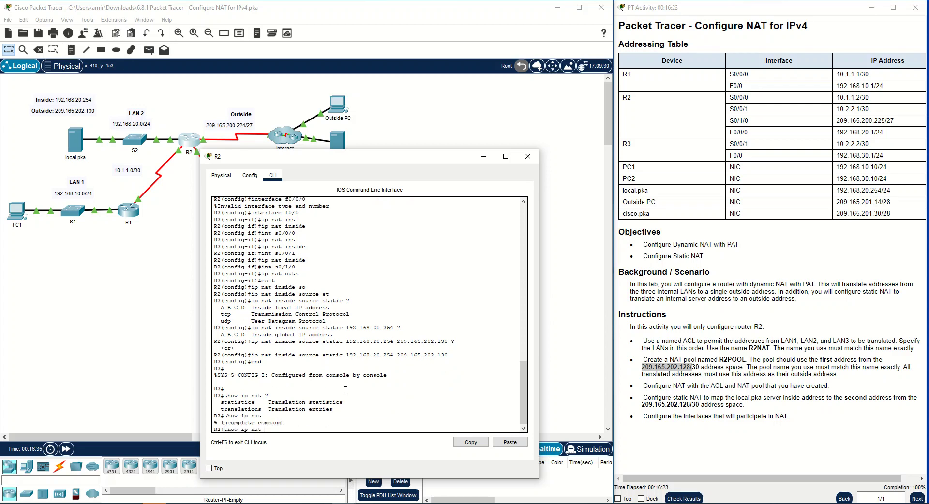
{"action": "type", "text": "tr"}
{"action": "key", "text": "Tab"}
{"action": "key", "text": "Return"}
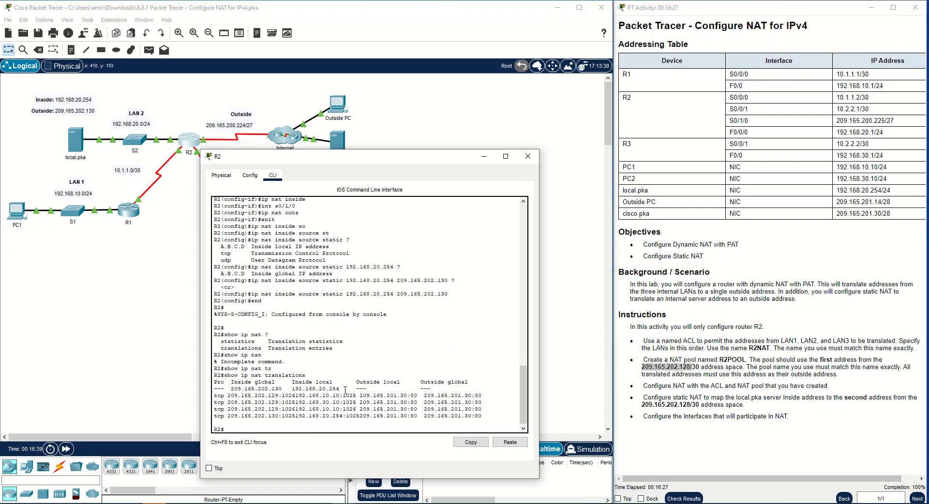
{"action": "left_click_drag", "start_coordinate": [539, 413], "coordinate": [701, 403]}
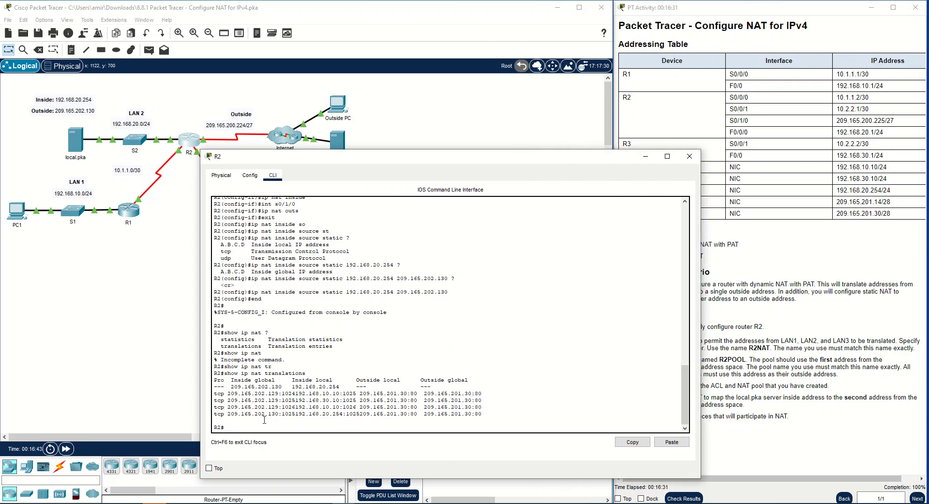
- Examine the inside global and inside local addresses of the static and dynamic entries in R2's NAT translation table
{"action": "mouse_move", "coordinate": [232, 380]}
{"action": "left_mouse_down"}
{"action": "mouse_move", "coordinate": [276, 380]}
{"action": "mouse_move", "coordinate": [231, 387]}
{"action": "left_mouse_up"}
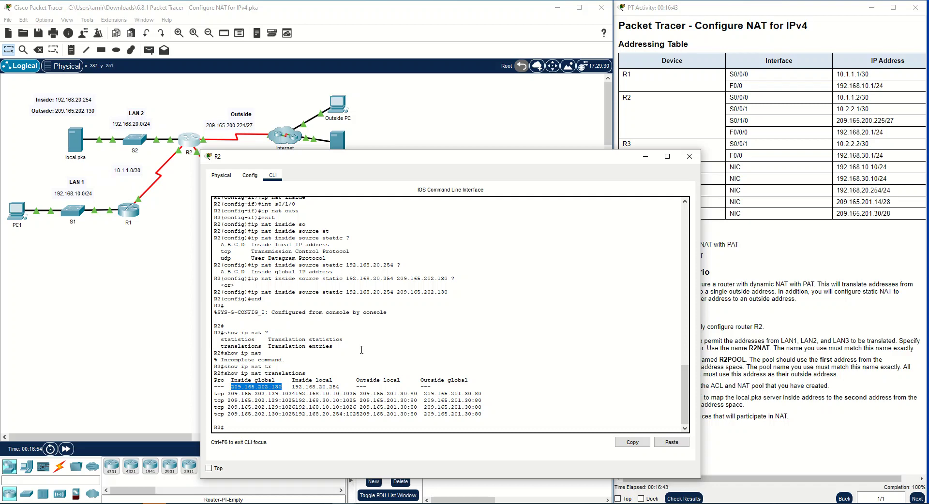
{"action": "left_click_drag", "start_coordinate": [292, 388], "coordinate": [341, 386]}
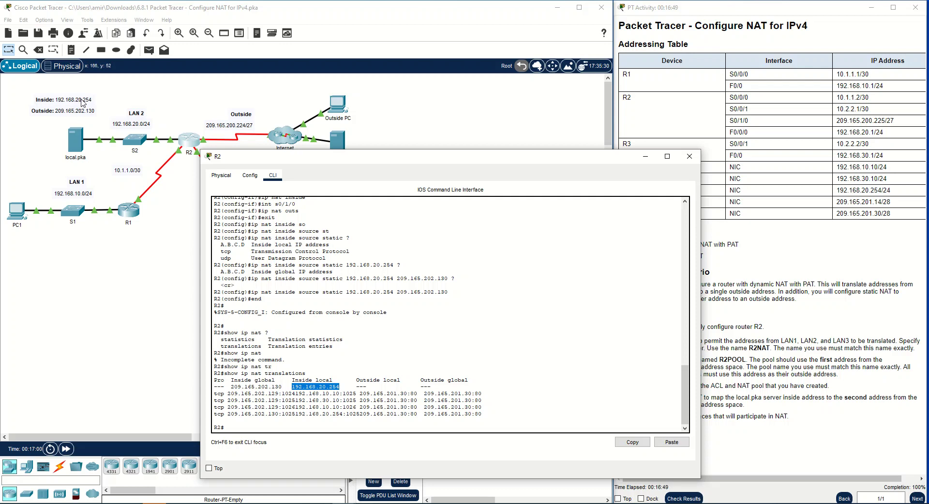
{"action": "left_click", "coordinate": [340, 401]}
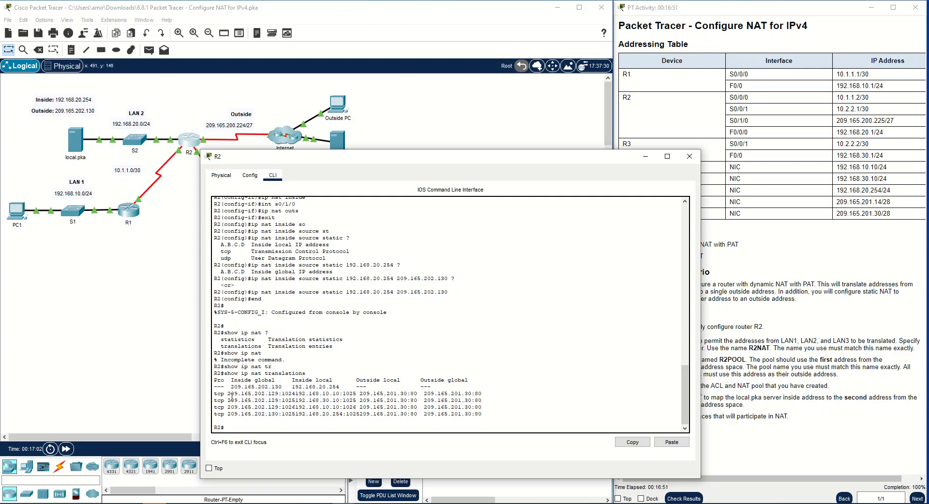
{"action": "left_click_drag", "start_coordinate": [228, 394], "coordinate": [279, 394]}
{"action": "left_click", "coordinate": [265, 393]}
{"action": "left_click_drag", "start_coordinate": [281, 408], "coordinate": [343, 394]}
{"action": "left_click", "coordinate": [305, 408]}
- Move the R2 window aside, examine the port numbers and outside local and global addresses of the translations, and close R2
{"action": "left_click_drag", "start_coordinate": [402, 156], "coordinate": [522, 163]}
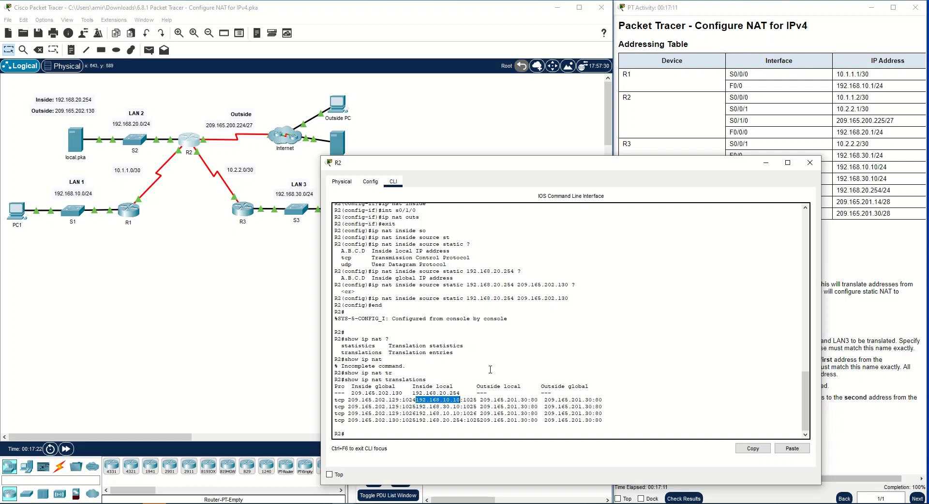
{"action": "left_click_drag", "start_coordinate": [464, 400], "coordinate": [473, 402]}
{"action": "left_click", "coordinate": [437, 387]}
{"action": "left_click_drag", "start_coordinate": [533, 400], "coordinate": [538, 401]}
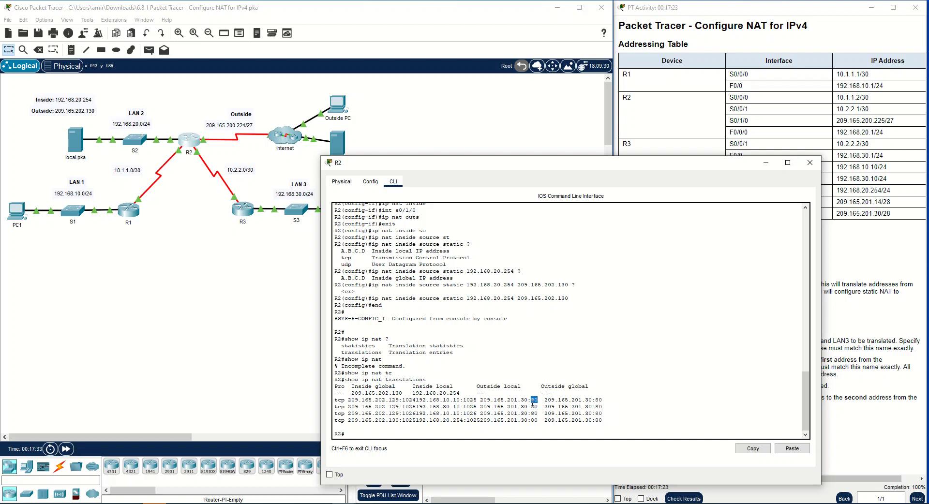
{"action": "left_click", "coordinate": [477, 385]}
{"action": "left_click_drag", "start_coordinate": [477, 386], "coordinate": [589, 387]}
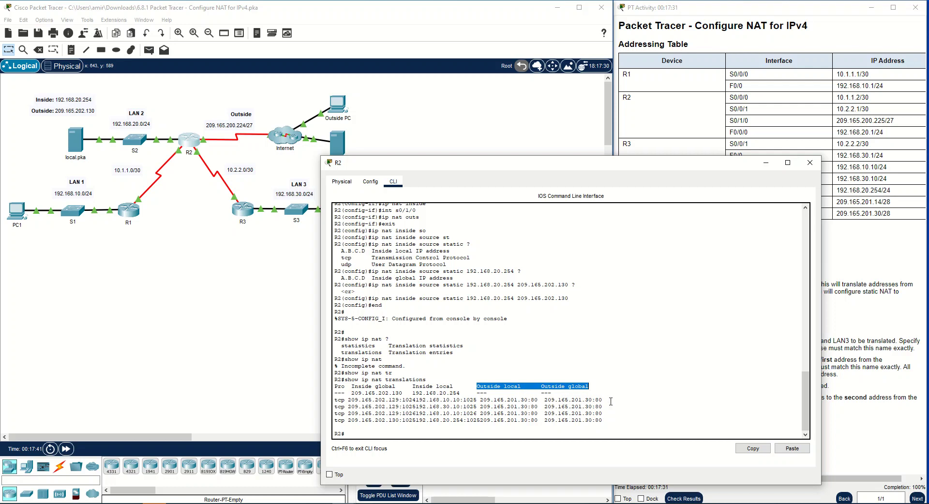
{"action": "left_click_drag", "start_coordinate": [591, 399], "coordinate": [481, 400]}
{"action": "left_click", "coordinate": [490, 401]}
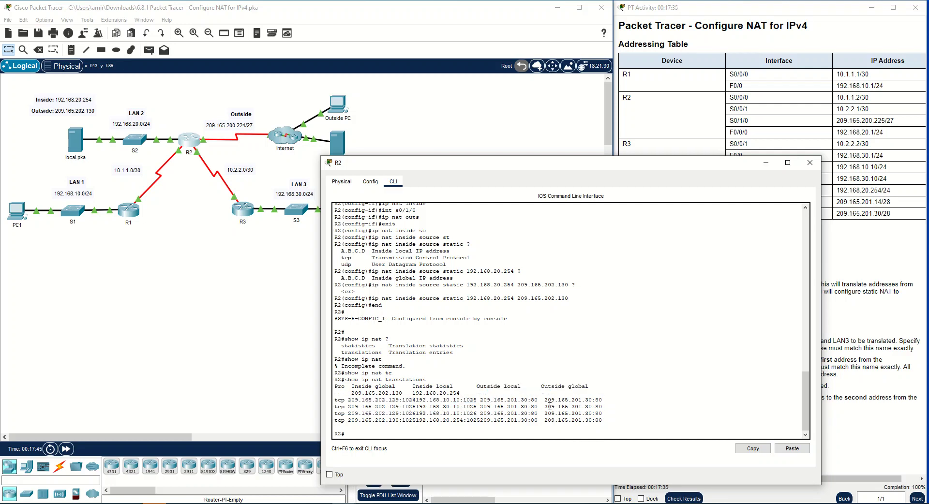
{"action": "left_click", "coordinate": [482, 420]}
{"action": "left_click", "coordinate": [810, 163]}
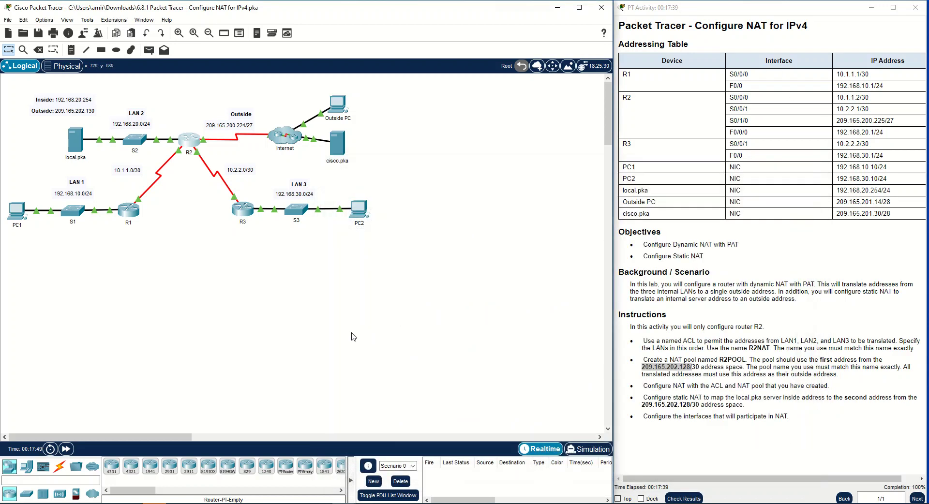